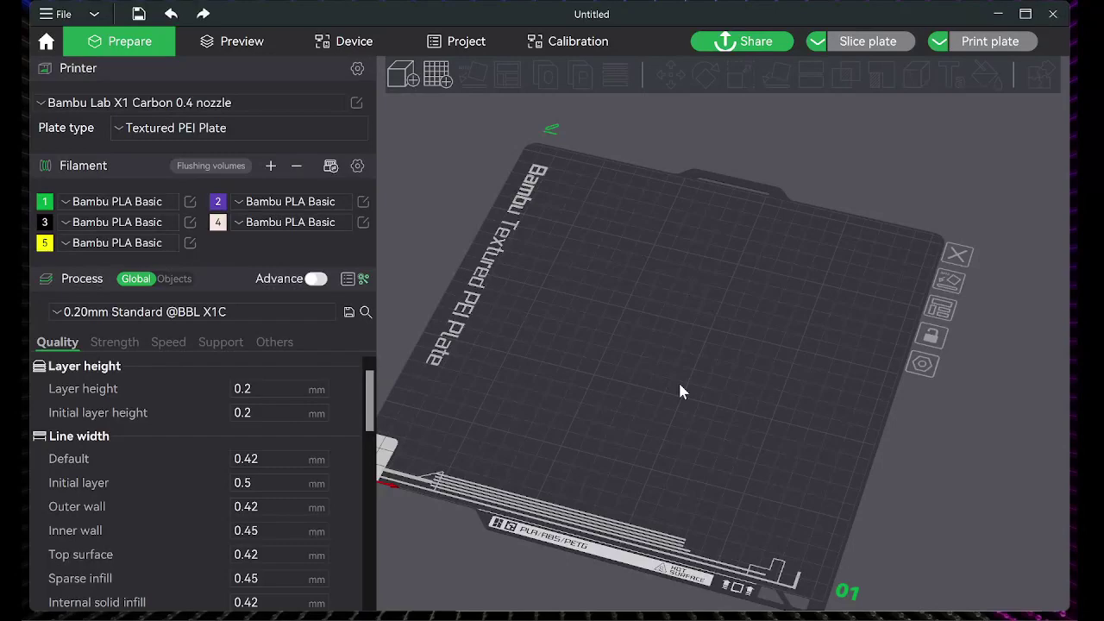
# Import CamoSVG.svg from the Camo folder onto the build plate
pyautogui.hotkey('alt', 'Tab')
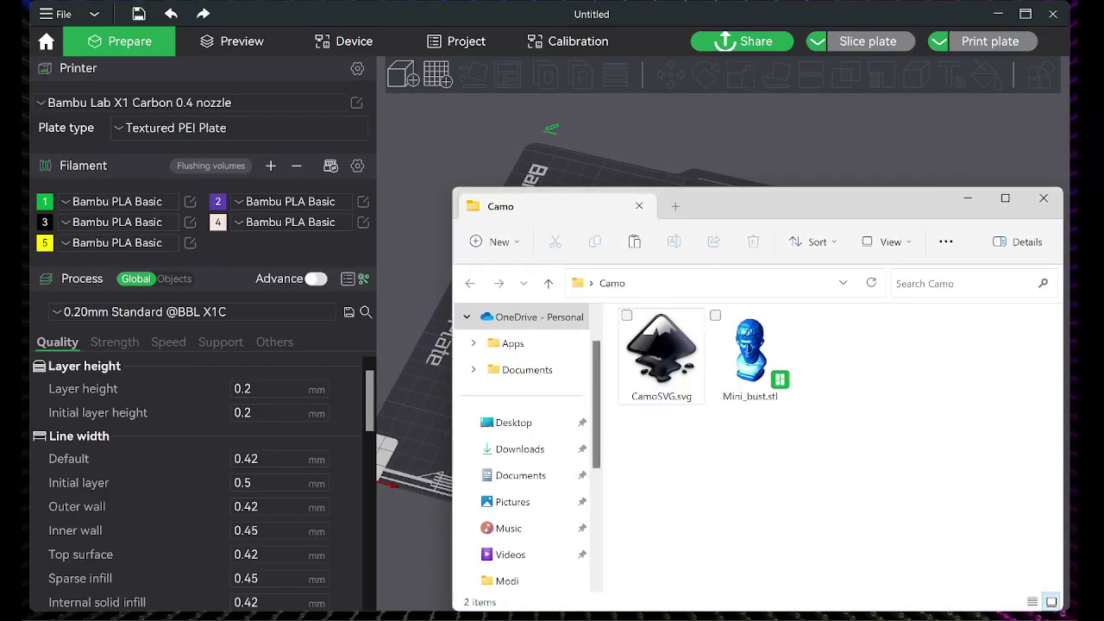
pyautogui.moveTo(663, 356); pyautogui.dragTo(643, 174)
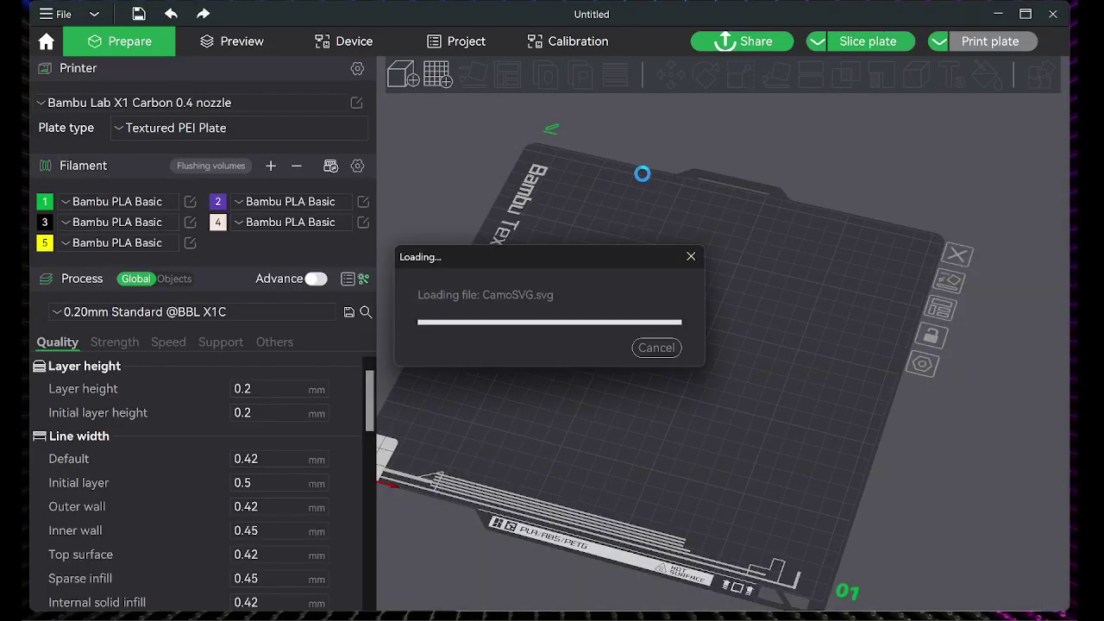
pyautogui.moveTo(542, 512); pyautogui.dragTo(549, 543)
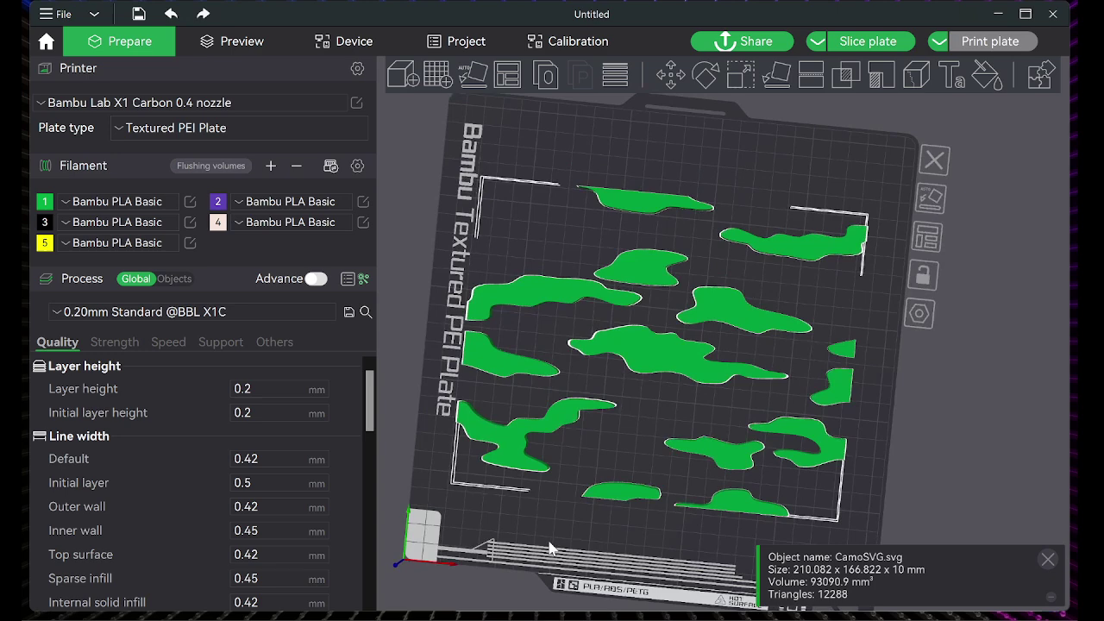
pyautogui.scroll(2, 596, 436)
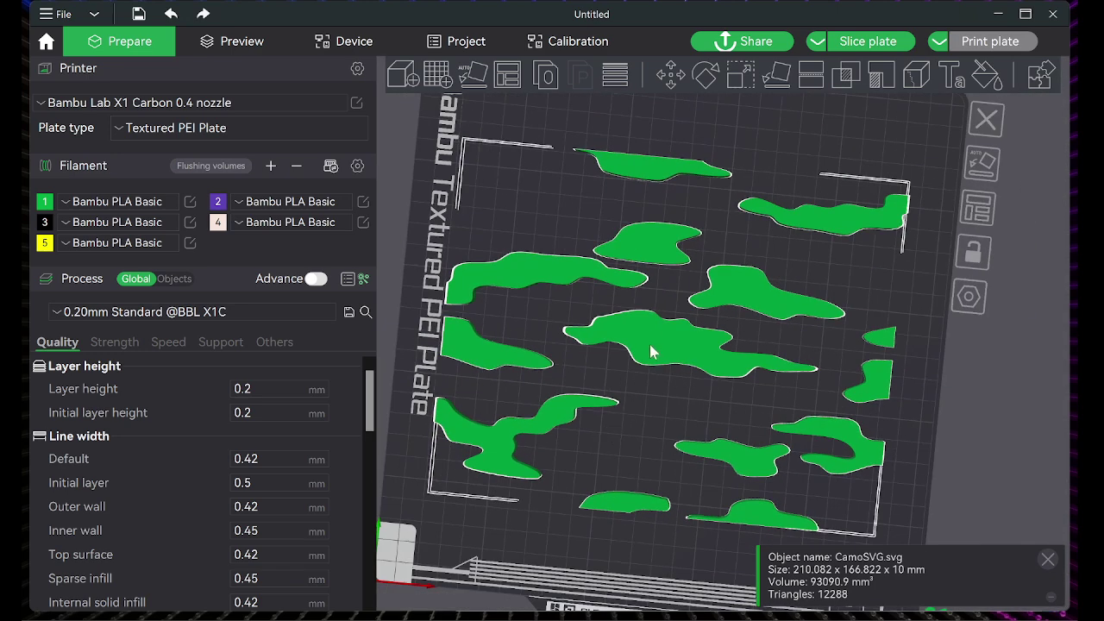
# Export the camo object as one STL named CamoSVG.stl in the Camo folder
pyautogui.rightClick(649, 344)
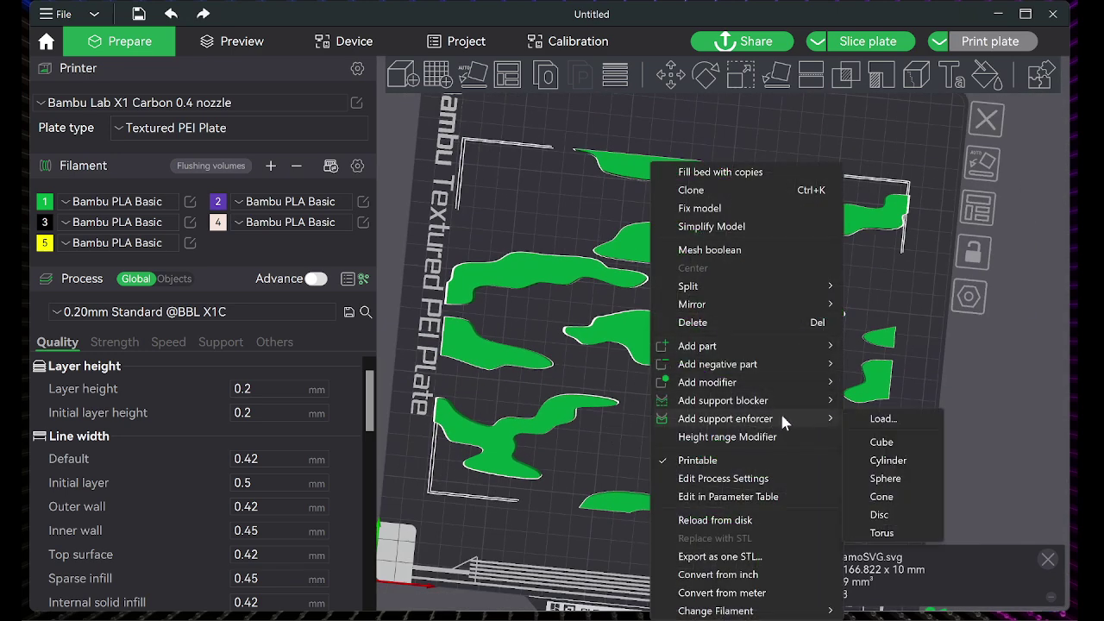
pyautogui.click(748, 558)
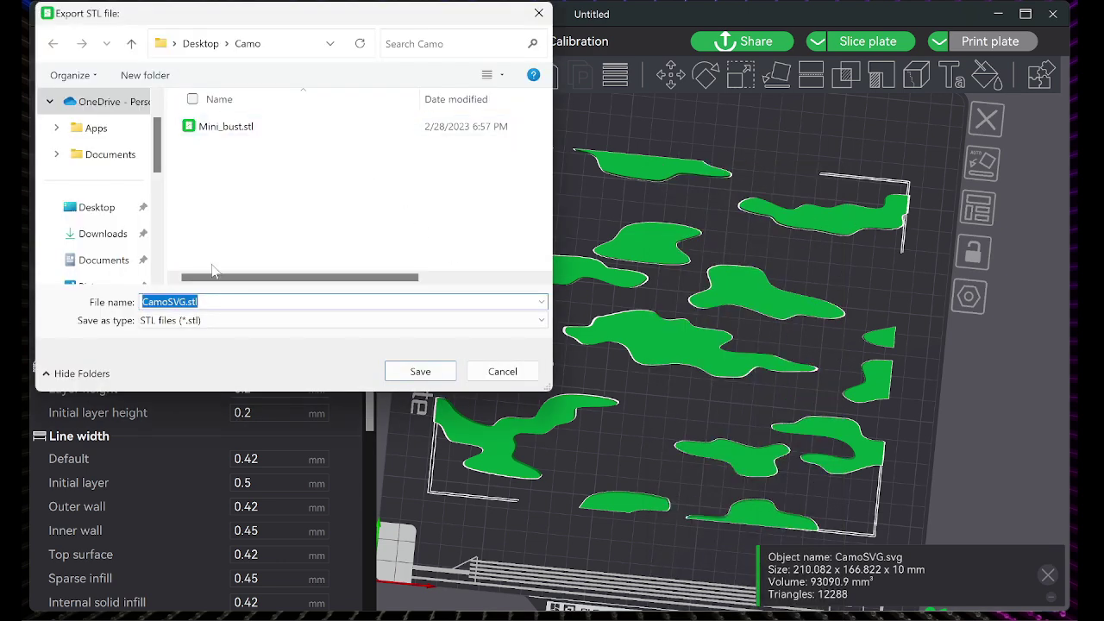
pyautogui.click(415, 375)
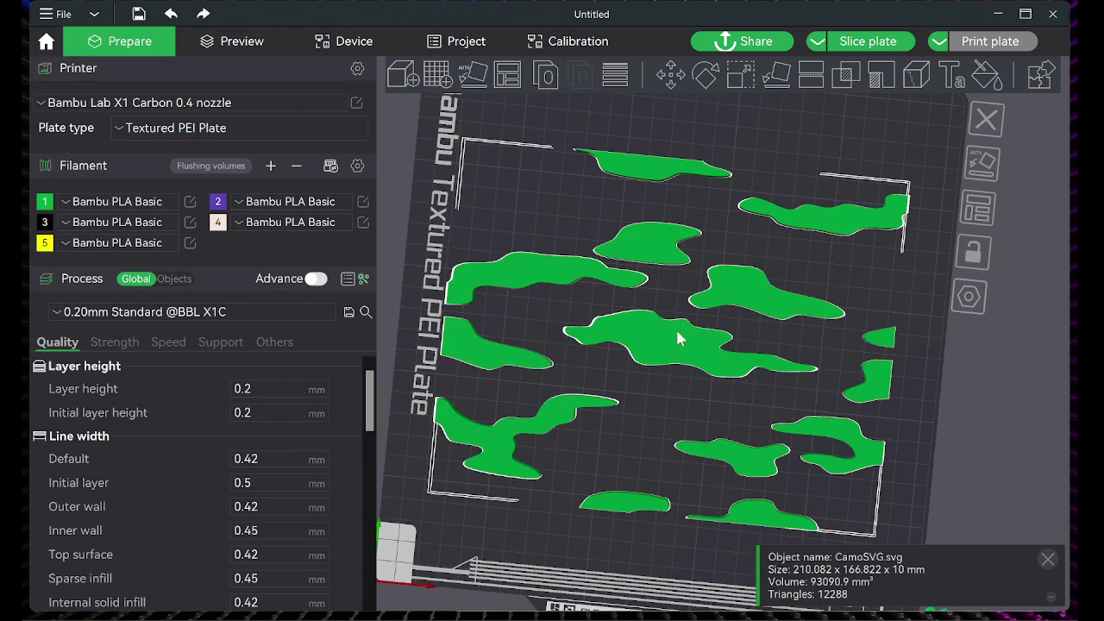
# Delete the camo object from the build plate
pyautogui.click(841, 129)
pyautogui.click(673, 170)
pyautogui.press('Delete')
pyautogui.scroll(-5, 674, 179)
# Import Mini_bust.stl from the Camo folder onto the empty build plate
pyautogui.hotkey('alt', 'Tab')
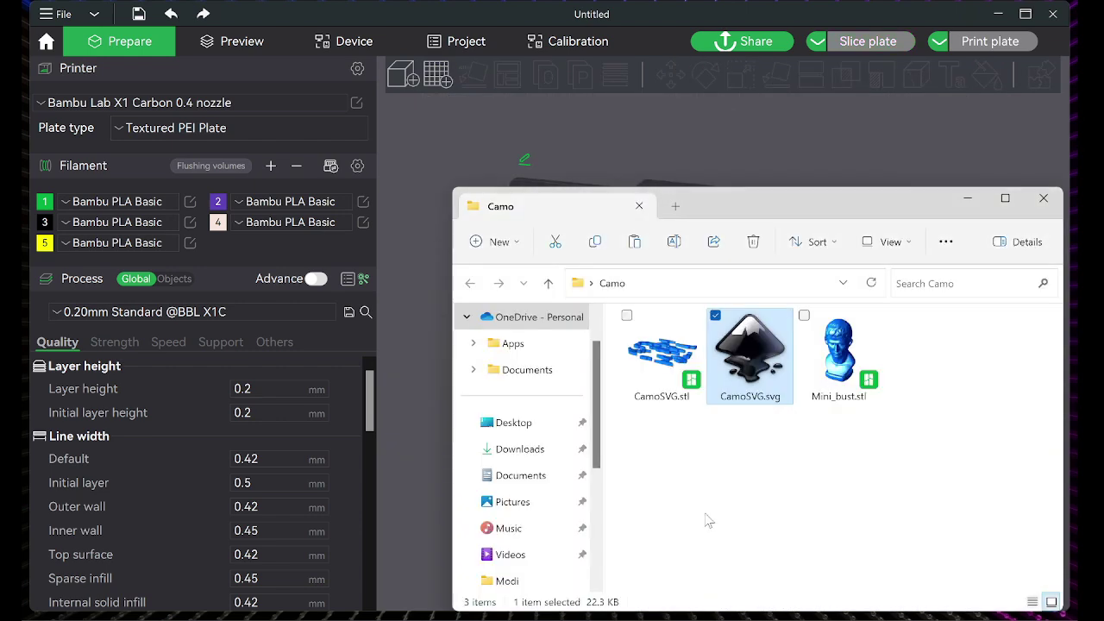
pyautogui.click(629, 358)
pyautogui.click(830, 373)
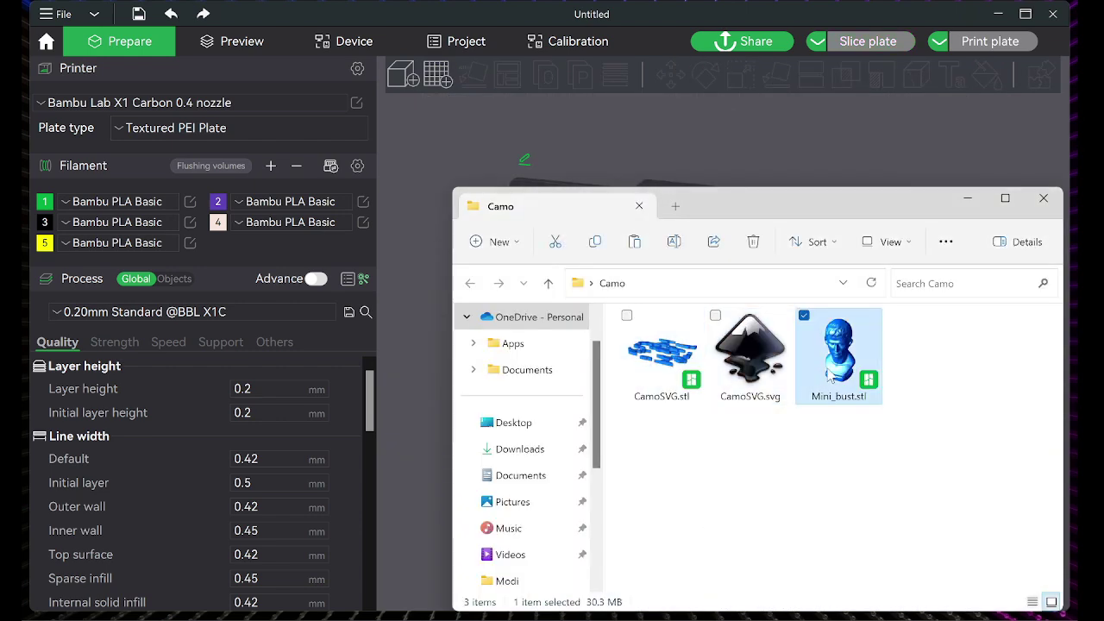
pyautogui.moveTo(850, 377); pyautogui.dragTo(673, 163)
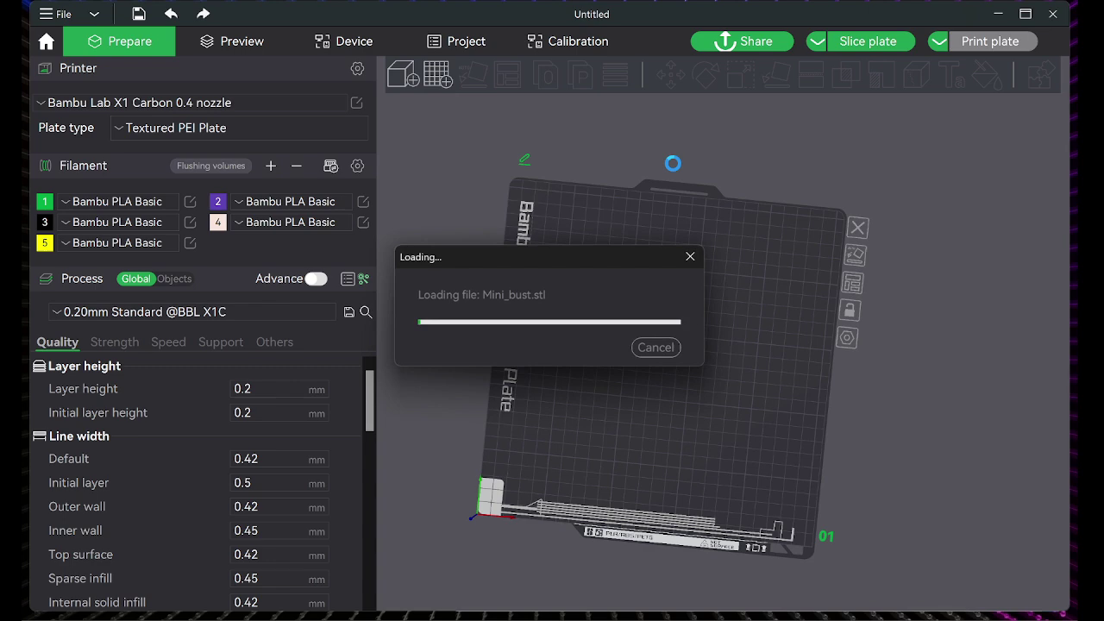
pyautogui.moveTo(651, 531); pyautogui.dragTo(654, 502)
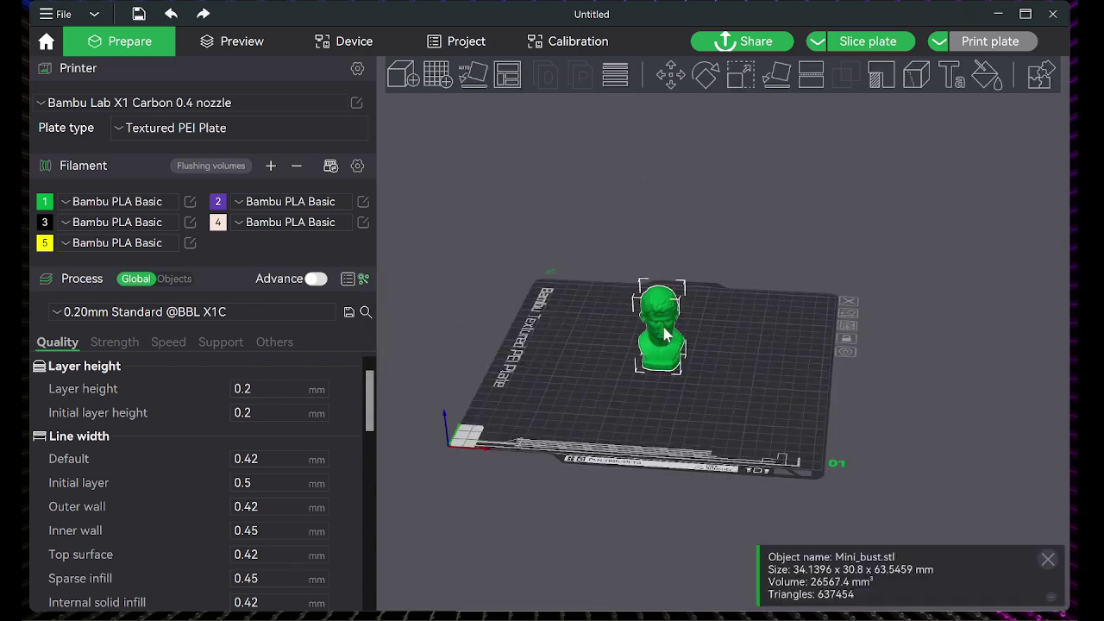
pyautogui.scroll(7, 663, 333)
pyautogui.moveTo(664, 337); pyautogui.dragTo(678, 362)
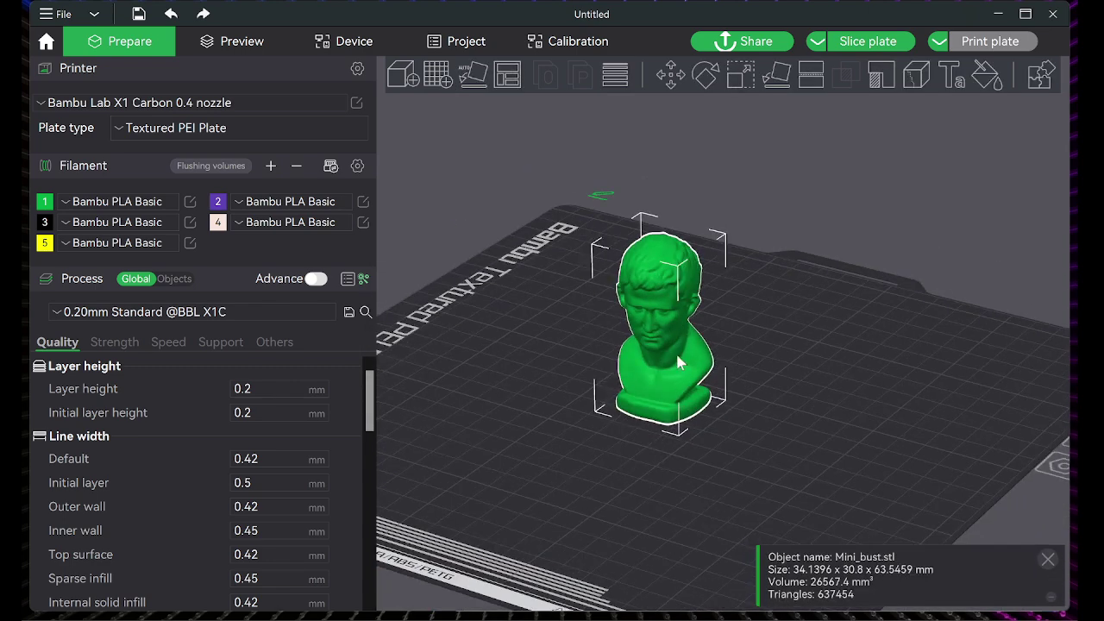
# Load CamoSVG.stl as a modifier on the bust
pyautogui.click(738, 418)
pyautogui.click(687, 329)
pyautogui.rightClick(686, 327)
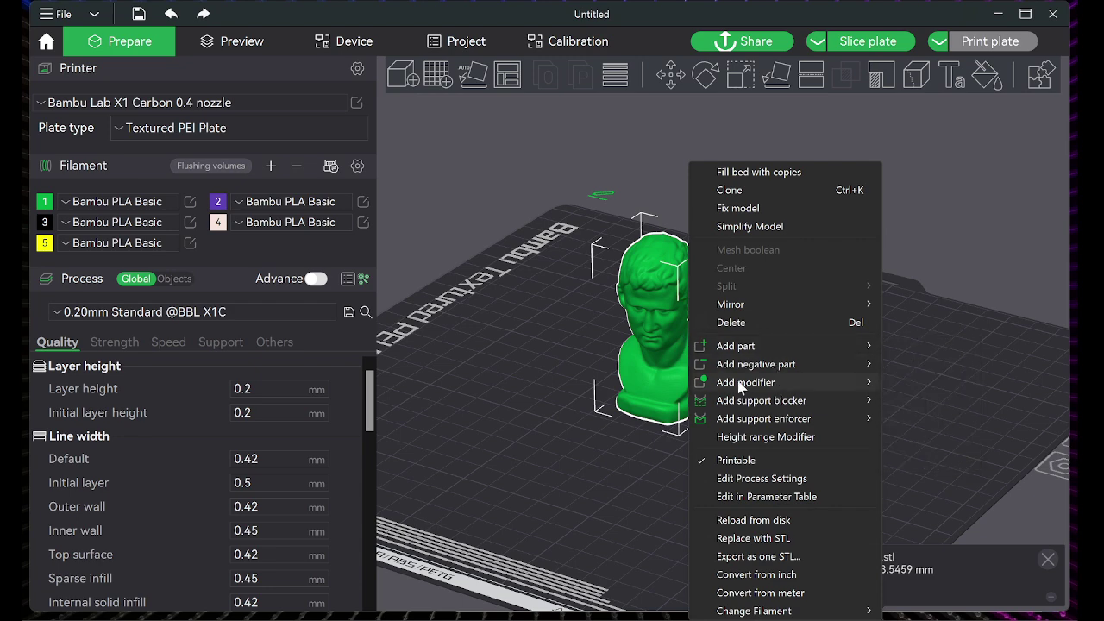
pyautogui.moveTo(735, 385)
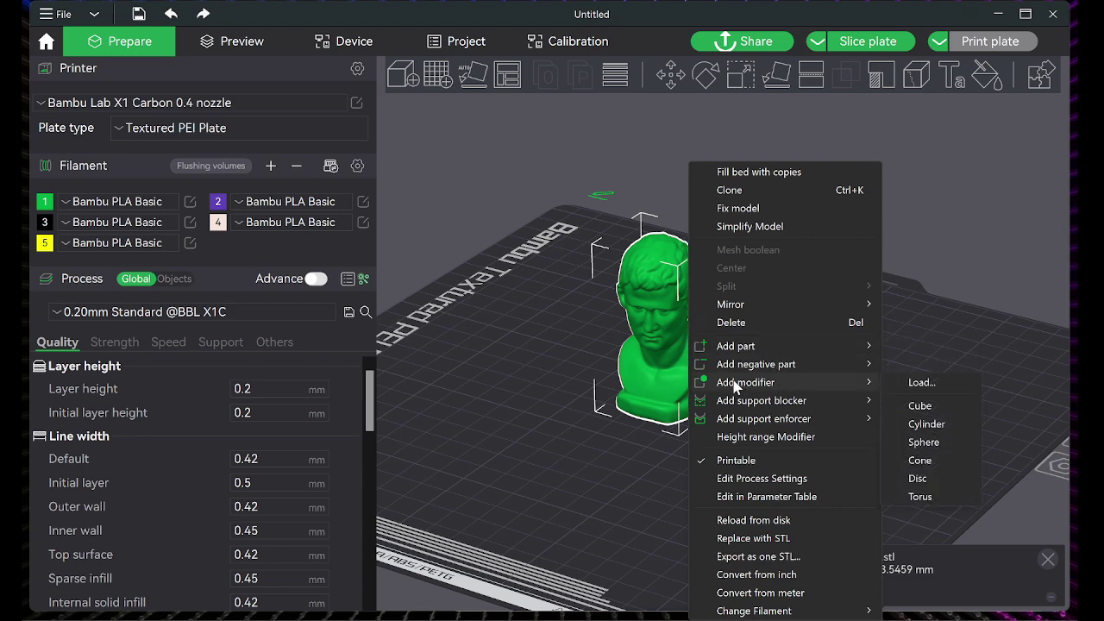
pyautogui.click(920, 384)
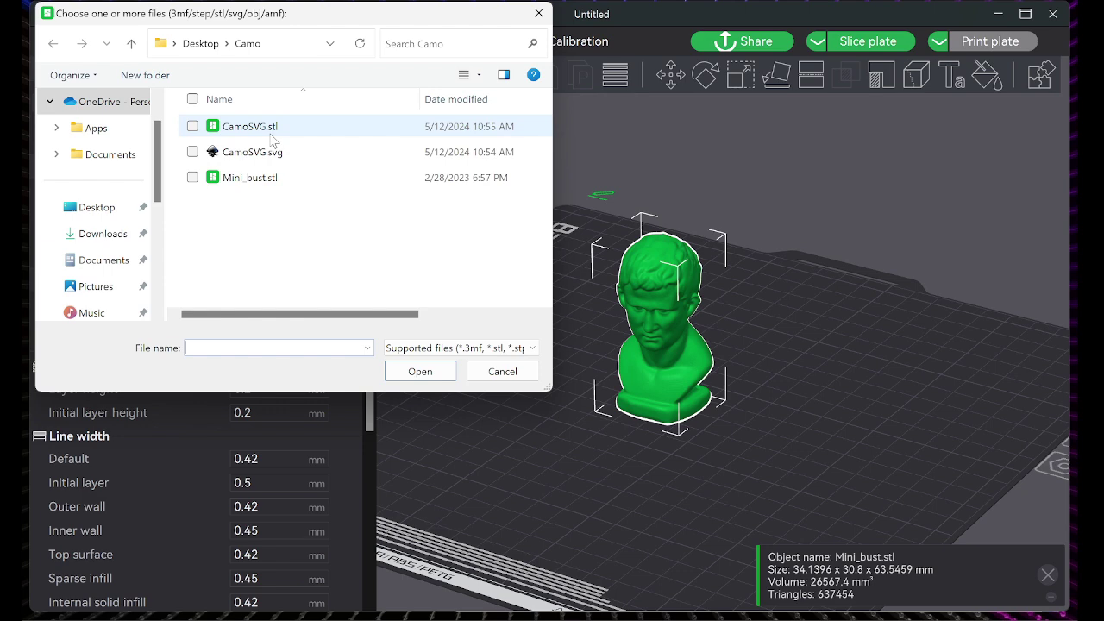
pyautogui.click(259, 127)
pyautogui.click(436, 374)
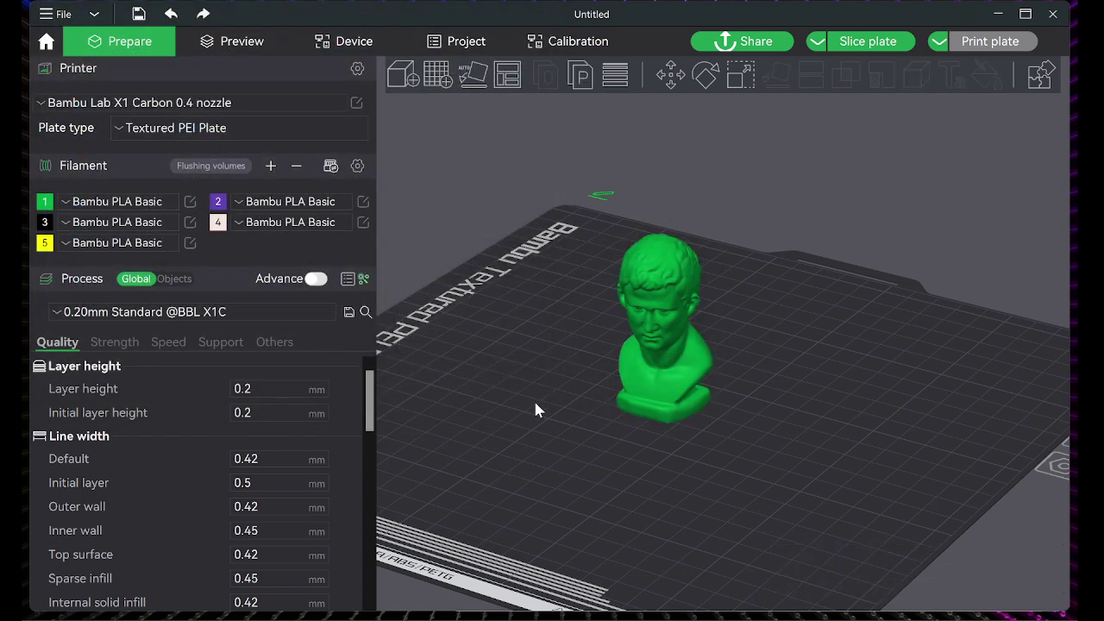
# Set the camo modifier's position to X 0, Y 0, Z 0 so it is centred on the bust
pyautogui.scroll(-10, 535, 410)
pyautogui.moveTo(534, 400); pyautogui.dragTo(511, 360)
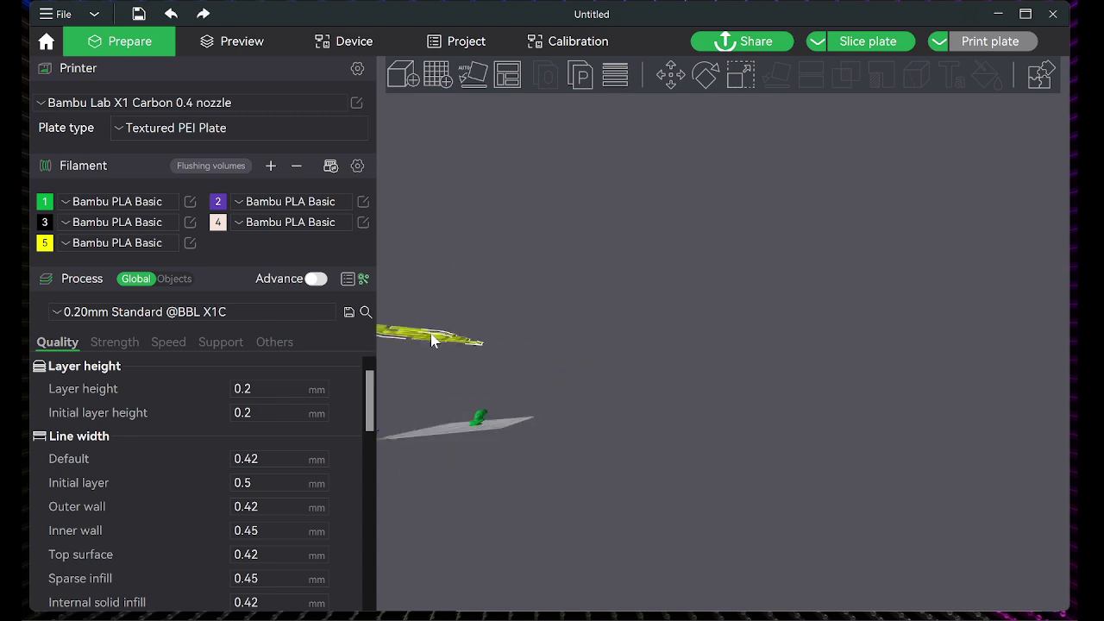
pyautogui.click(670, 76)
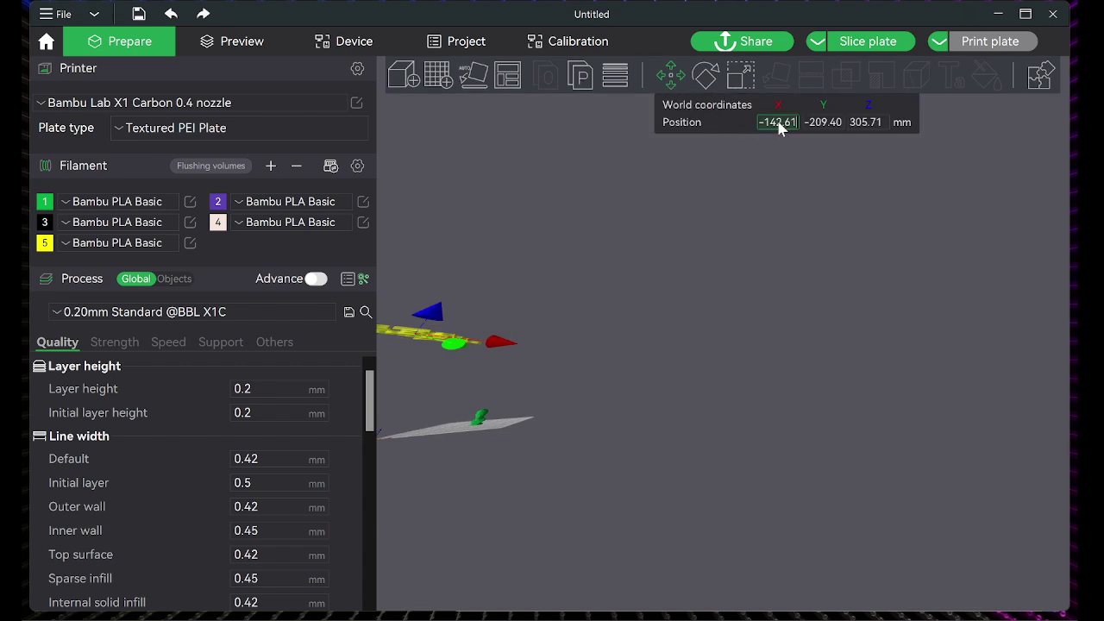
pyautogui.click(813, 122)
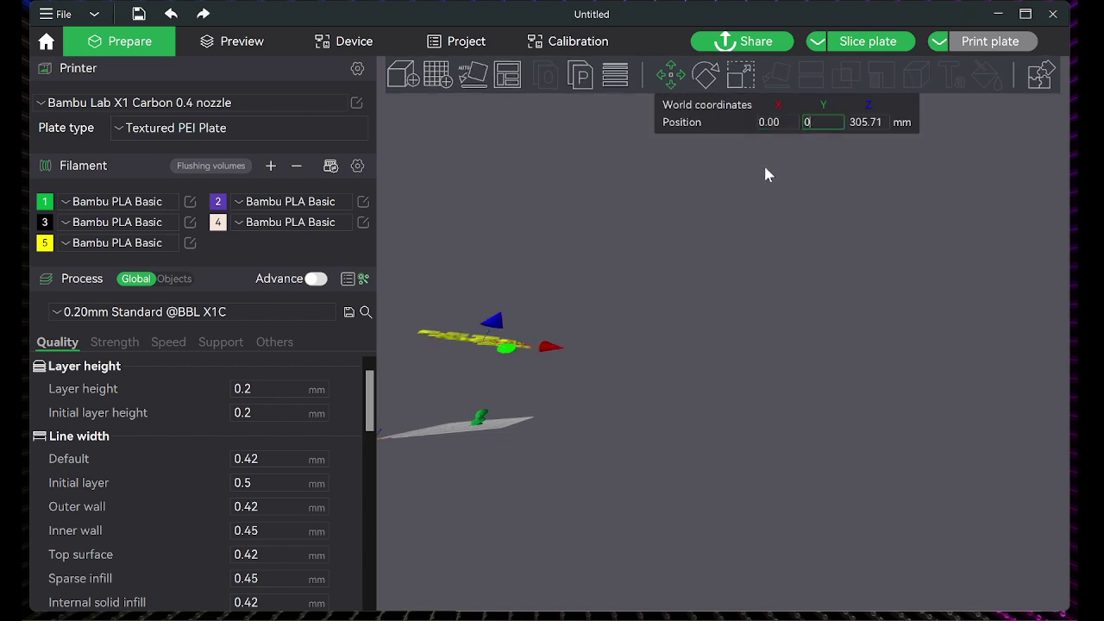
pyautogui.doubleClick(876, 124)
pyautogui.write('0')
pyautogui.press('Return')
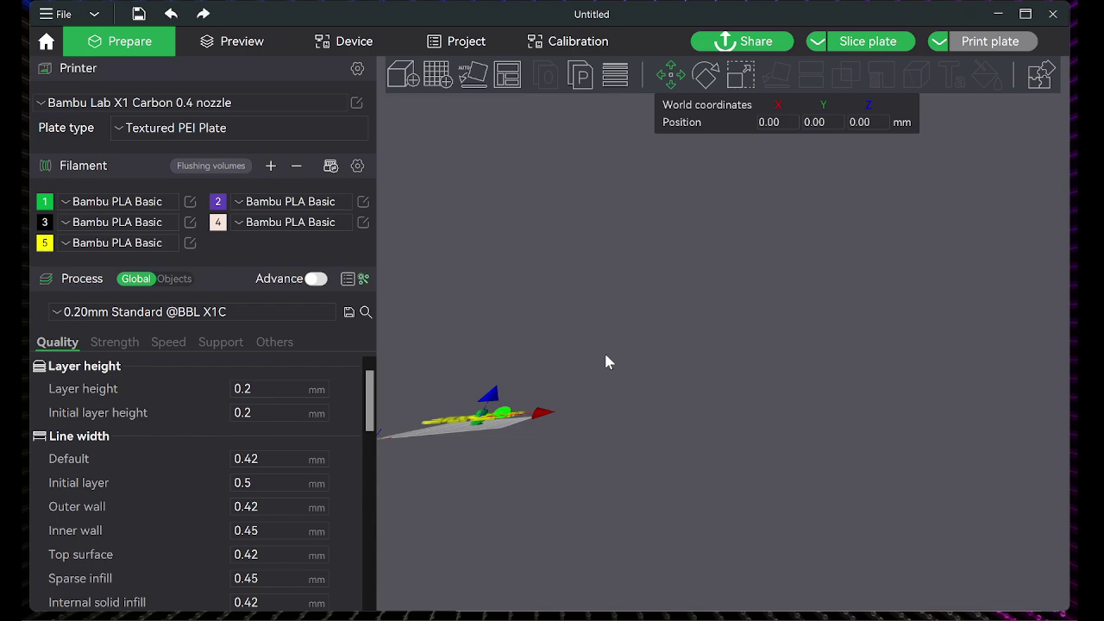
pyautogui.click(607, 360)
# Rotate the camo modifier about the X axis until it stands upright, parallel to the bust's face
pyautogui.moveTo(606, 362); pyautogui.dragTo(569, 376)
pyautogui.scroll(5, 569, 376)
pyautogui.scroll(5, 684, 527)
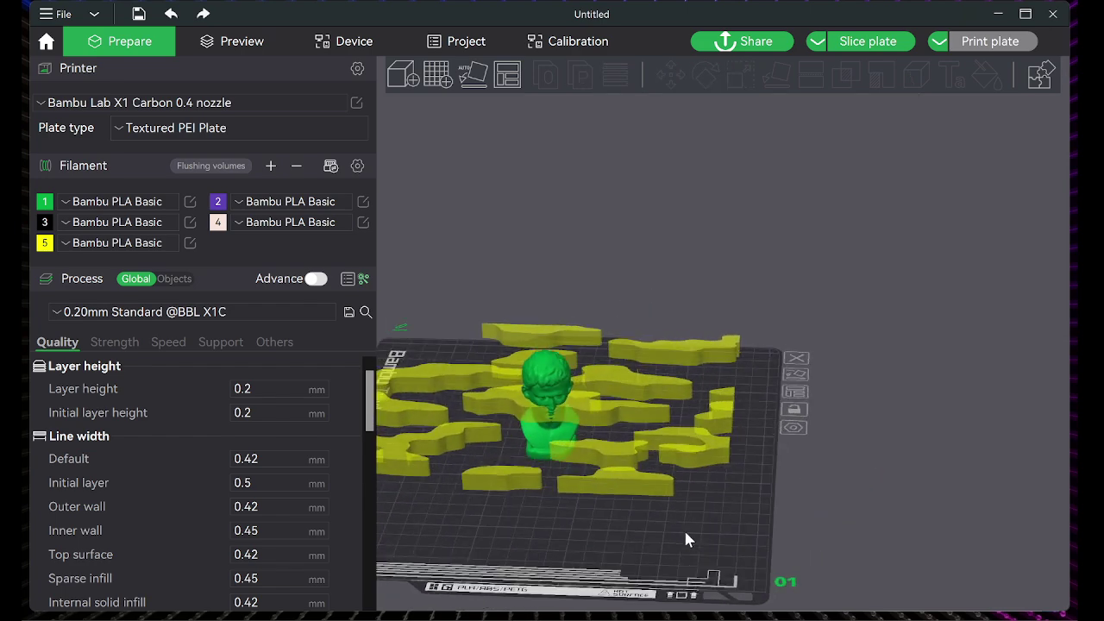
pyautogui.scroll(-5, 592, 434)
pyautogui.hotkey('ctrl', 'a')
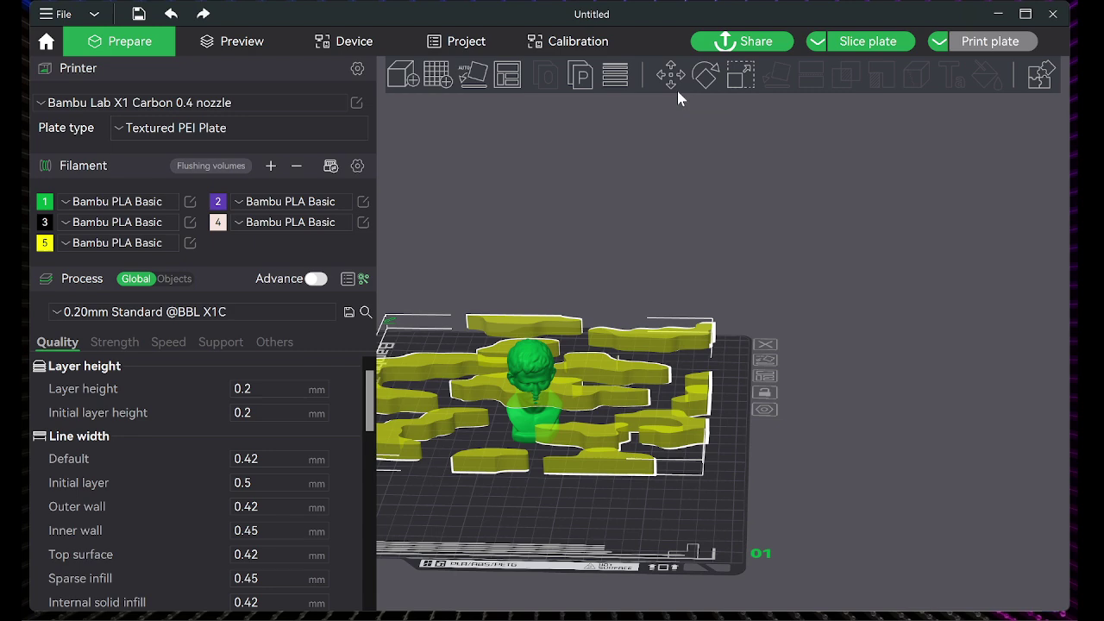
pyautogui.click(706, 78)
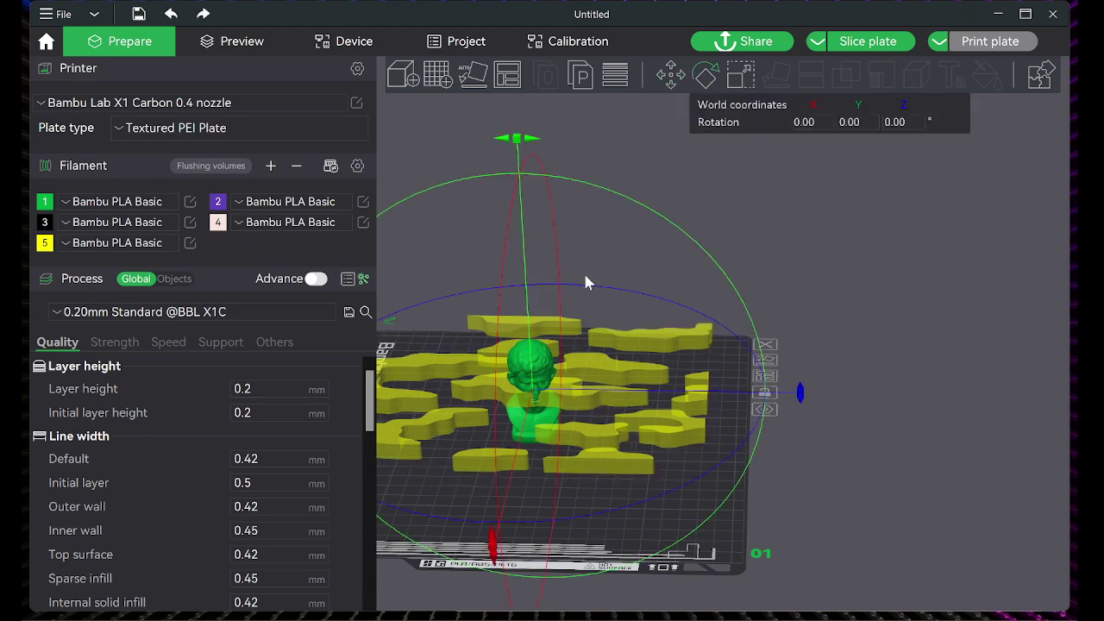
pyautogui.click(518, 141)
pyautogui.moveTo(861, 472); pyautogui.dragTo(826, 474)
pyautogui.scroll(-6, 612, 402)
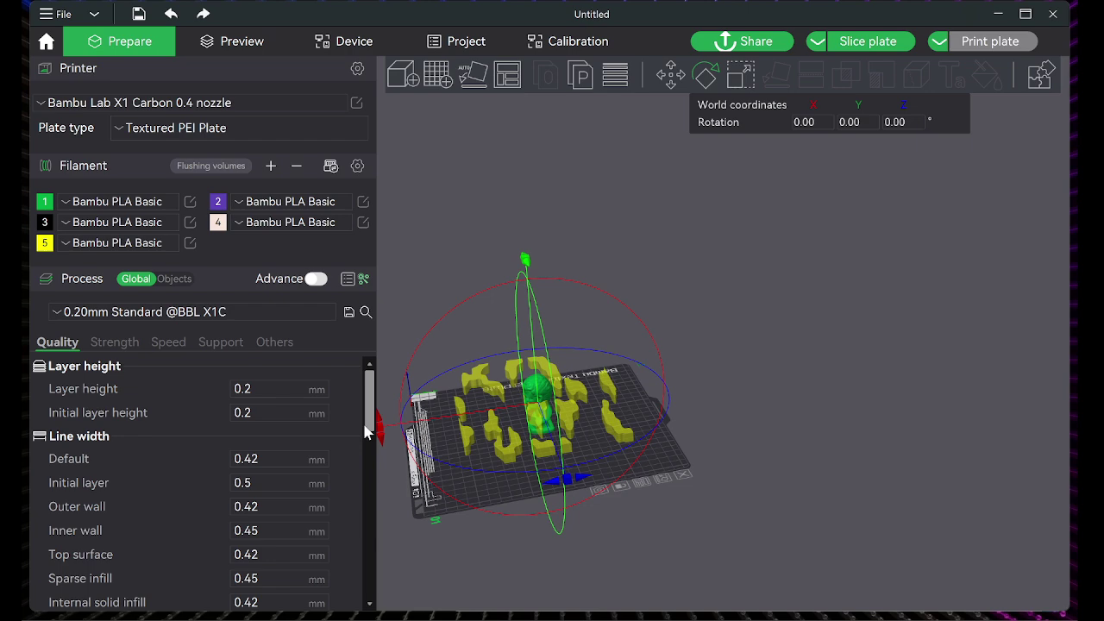
pyautogui.moveTo(378, 432); pyautogui.dragTo(520, 507)
pyautogui.scroll(5, 536, 452)
# Scale the camo modifier to about 27% in X and about 51% in Y
pyautogui.click(729, 77)
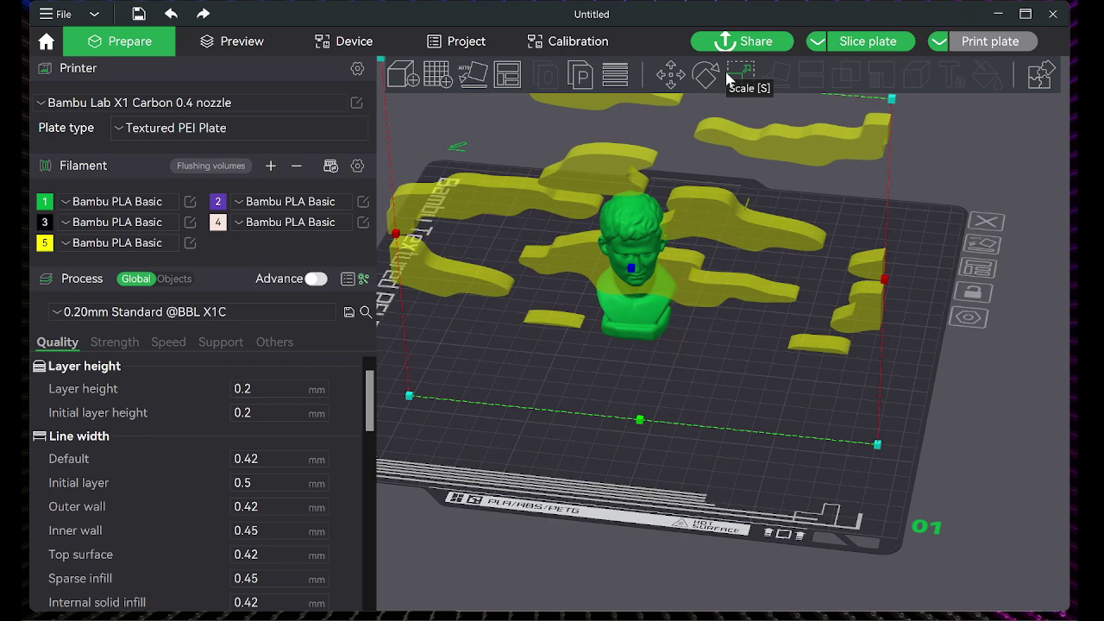
pyautogui.moveTo(884, 274); pyautogui.dragTo(700, 276)
pyautogui.scroll(-3, 682, 192)
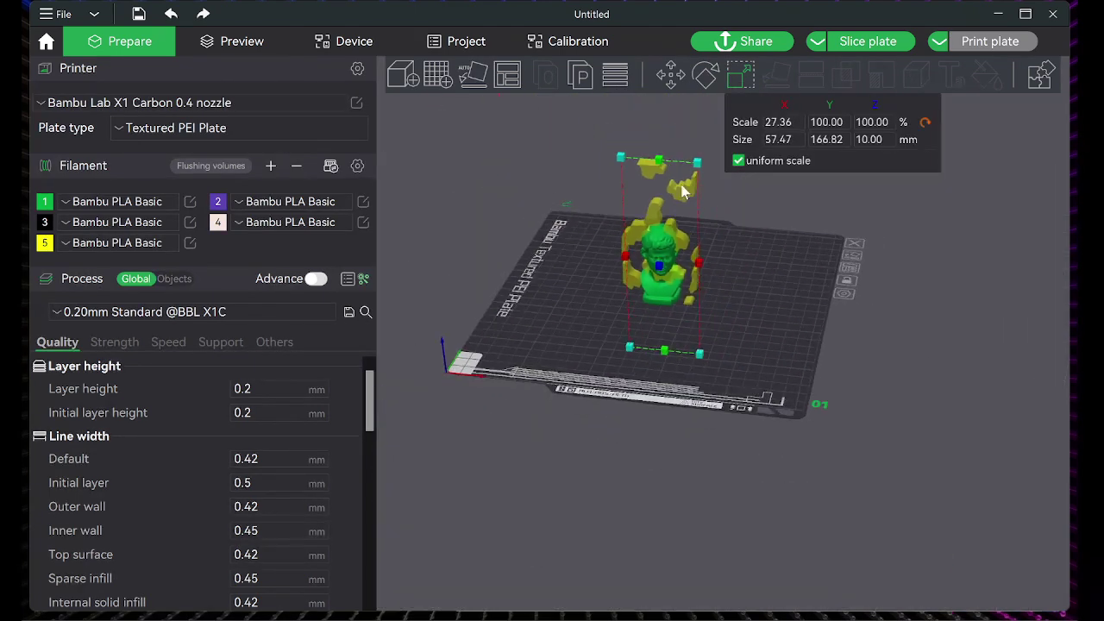
pyautogui.moveTo(660, 165); pyautogui.dragTo(670, 221)
# Stretch the camo modifier to about 58% in Y and thicken it to about 226% in Z
pyautogui.moveTo(727, 345); pyautogui.dragTo(712, 362)
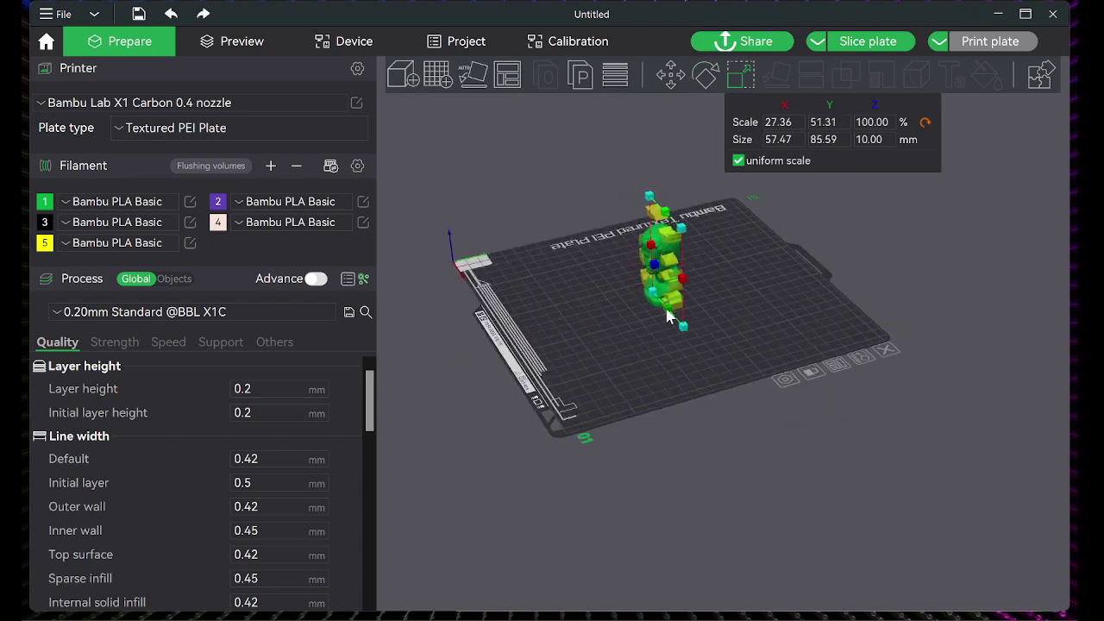
pyautogui.moveTo(668, 317); pyautogui.dragTo(666, 324)
pyautogui.moveTo(654, 266); pyautogui.dragTo(676, 228)
# Move the camo modifier forward so it covers the front of the bust
pyautogui.click(676, 66)
pyautogui.scroll(5, 618, 289)
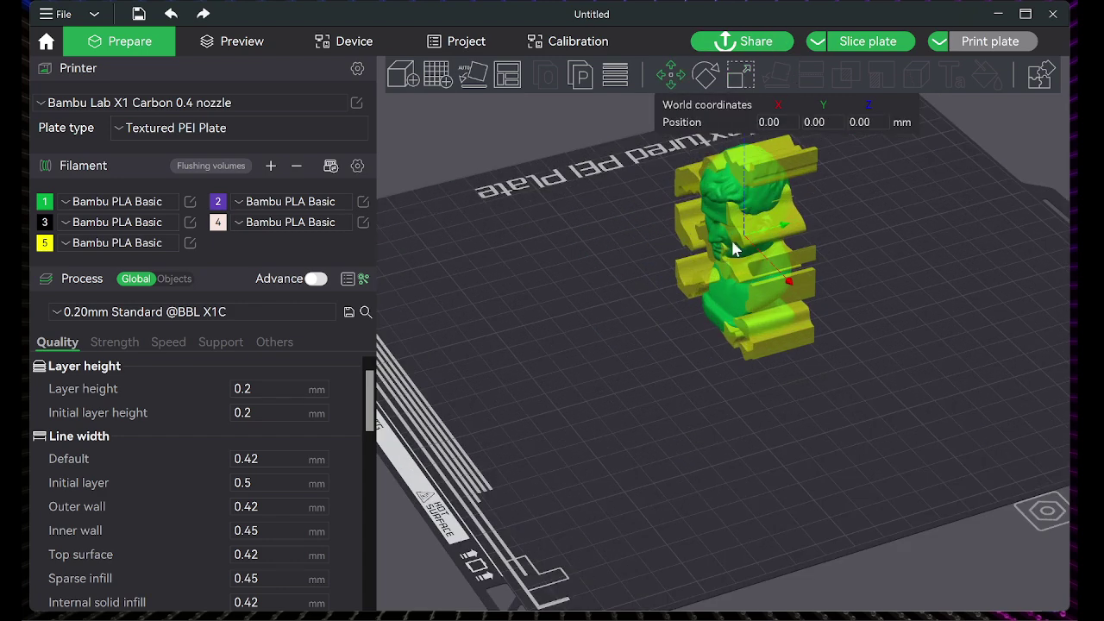
pyautogui.moveTo(760, 231); pyautogui.dragTo(748, 242)
# Narrow the camo modifier to about 18% in X and reduce its height to roughly match the bust
pyautogui.moveTo(590, 427); pyautogui.dragTo(629, 410)
pyautogui.click(736, 77)
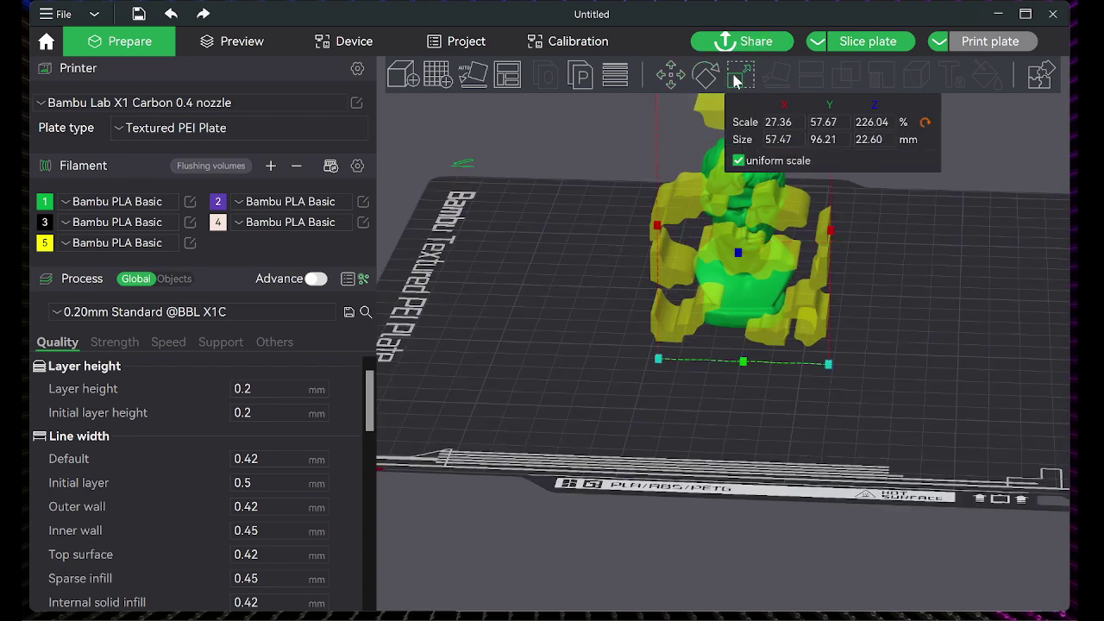
pyautogui.moveTo(659, 233); pyautogui.dragTo(691, 230)
pyautogui.press('1')
pyautogui.press('0')
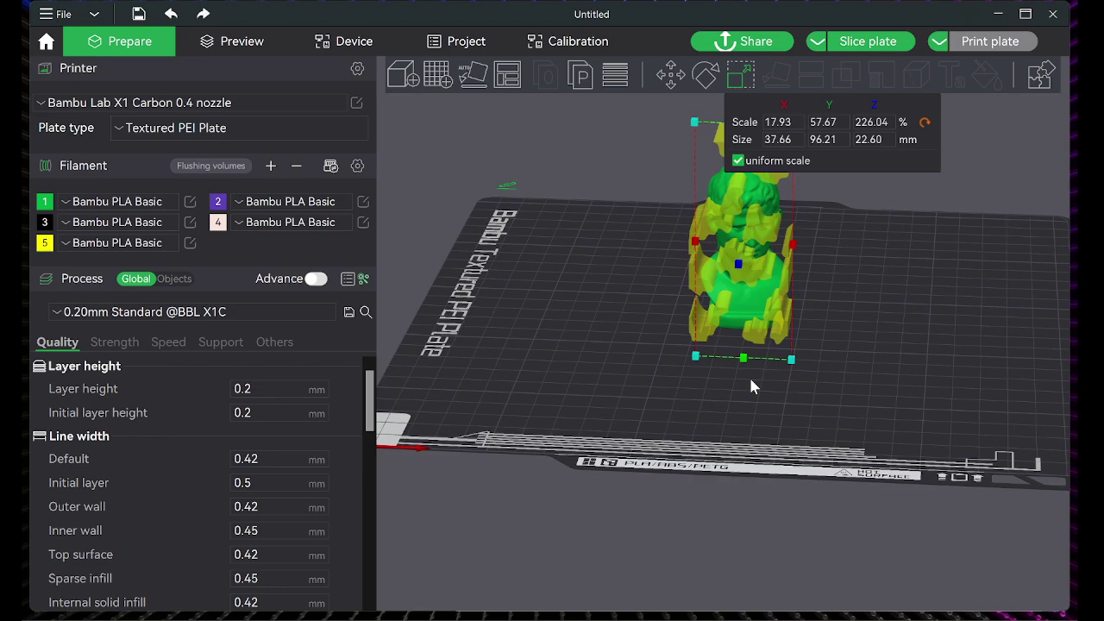
pyautogui.moveTo(751, 229); pyautogui.dragTo(756, 263)
pyautogui.scroll(5, 754, 304)
pyautogui.moveTo(807, 477)
pyautogui.mouseDown()
pyautogui.moveTo(770, 457)
pyautogui.moveTo(800, 464)
pyautogui.mouseUp()
pyautogui.click(598, 478)
pyautogui.moveTo(592, 452); pyautogui.dragTo(602, 450)
# Assign Filament 5 to the CamoSVG.stl modifier in the object list
pyautogui.click(168, 282)
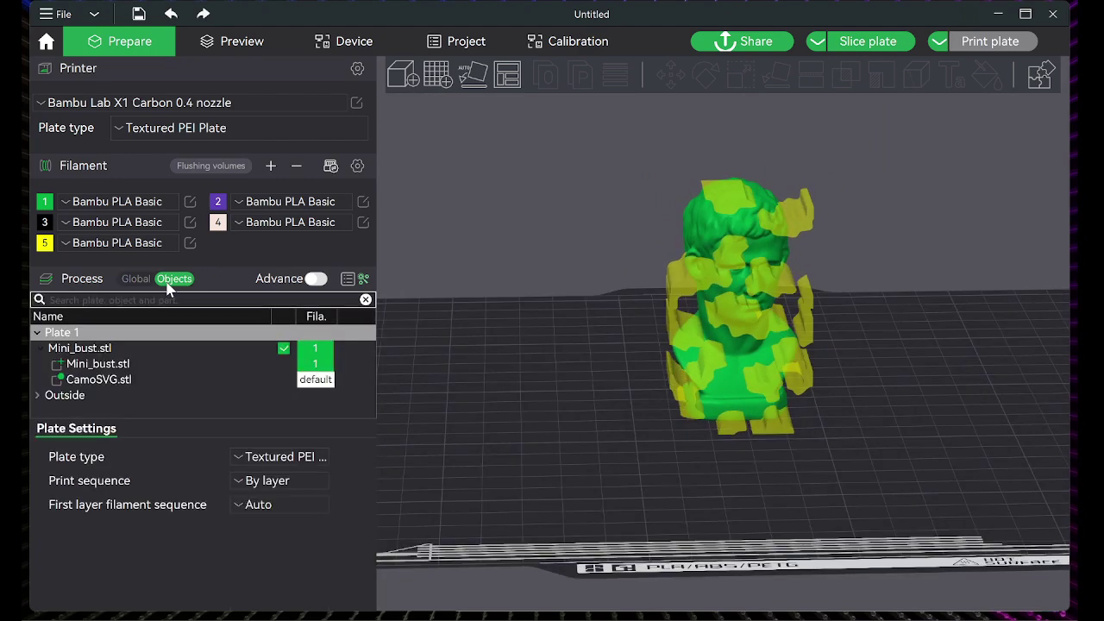
pyautogui.click(102, 382)
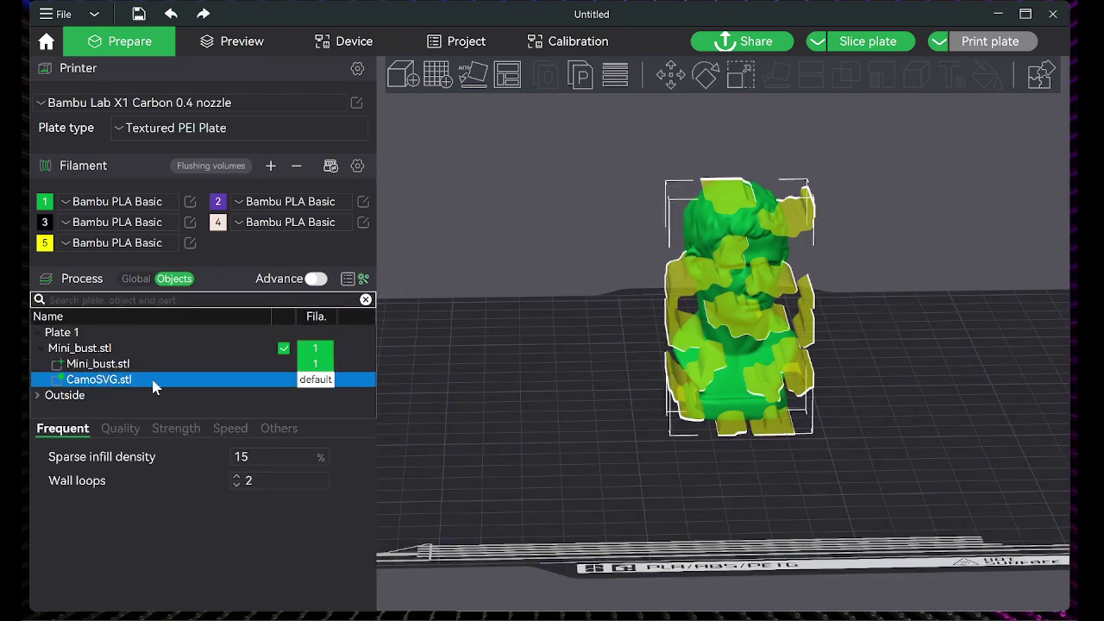
pyautogui.rightClick(319, 389)
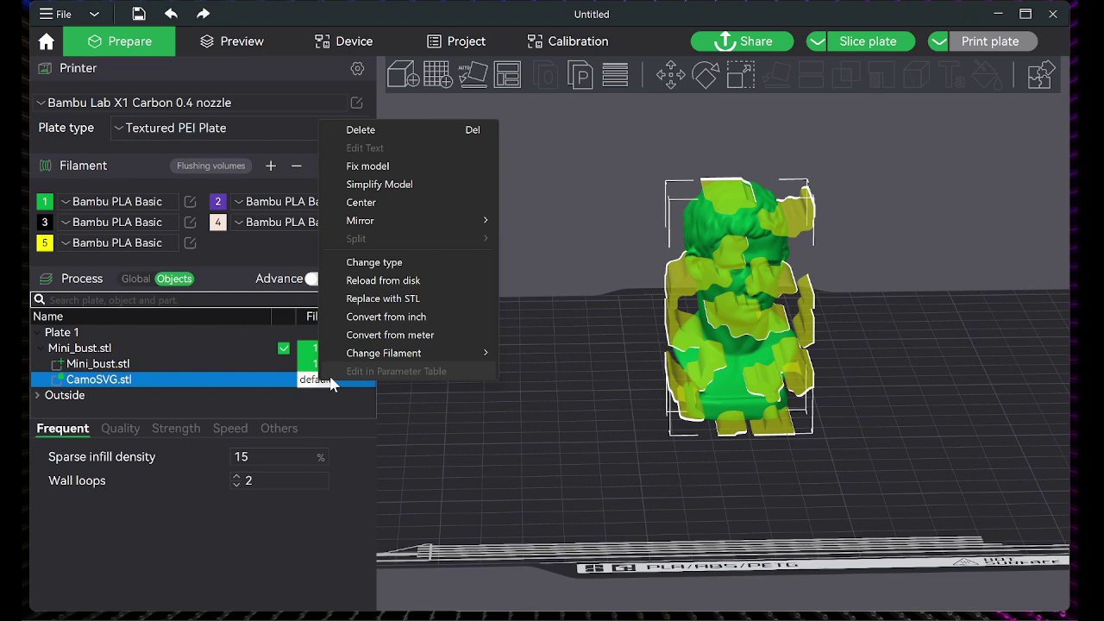
pyautogui.moveTo(384, 353)
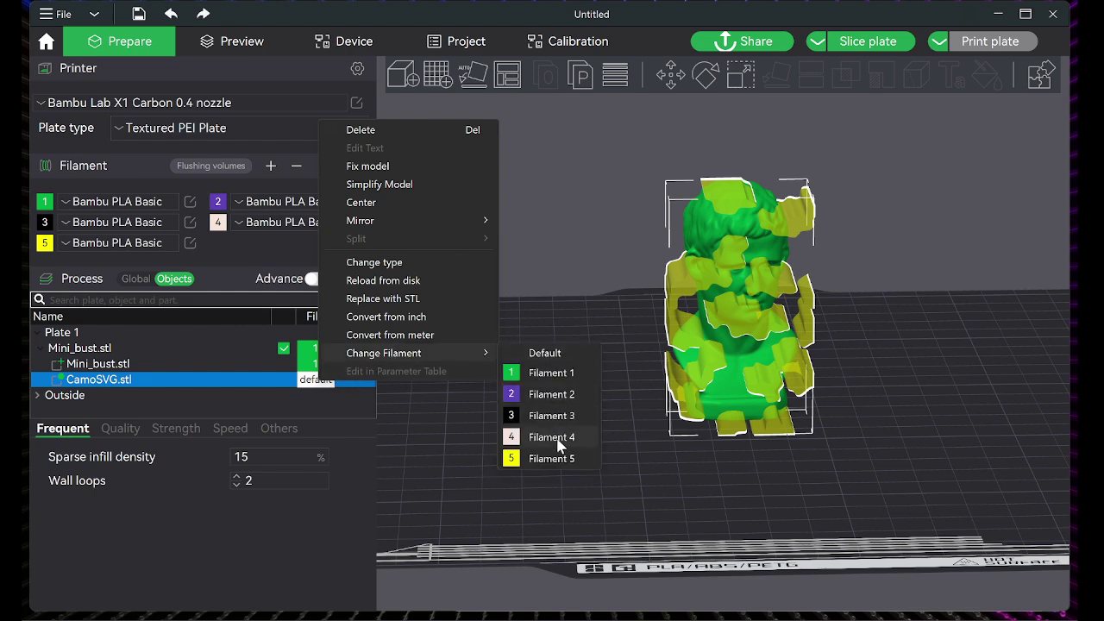
pyautogui.click(557, 460)
pyautogui.click(557, 377)
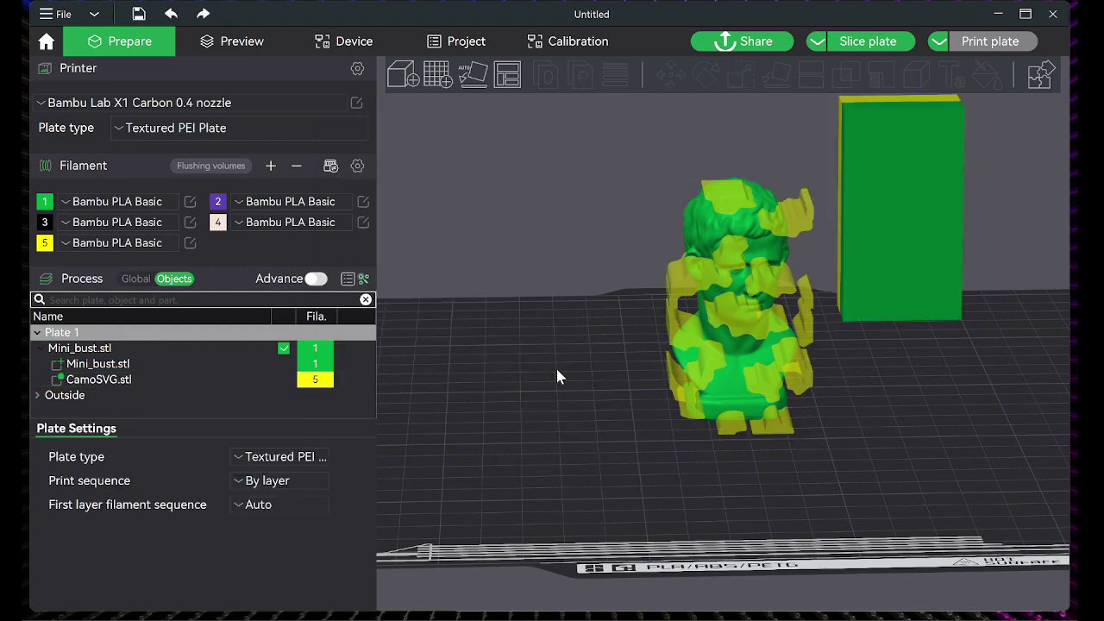
# Slice the plate, inspect the bust's camo pattern in the preview, and return to the preparation view
pyautogui.click(884, 41)
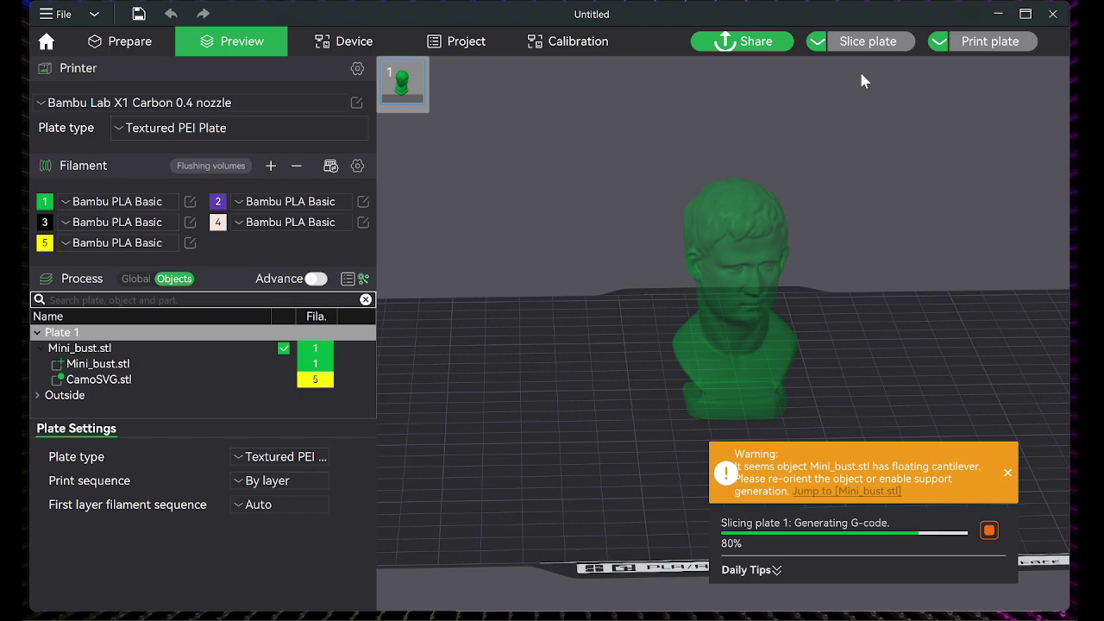
pyautogui.moveTo(641, 307); pyautogui.dragTo(511, 395)
pyautogui.click(131, 41)
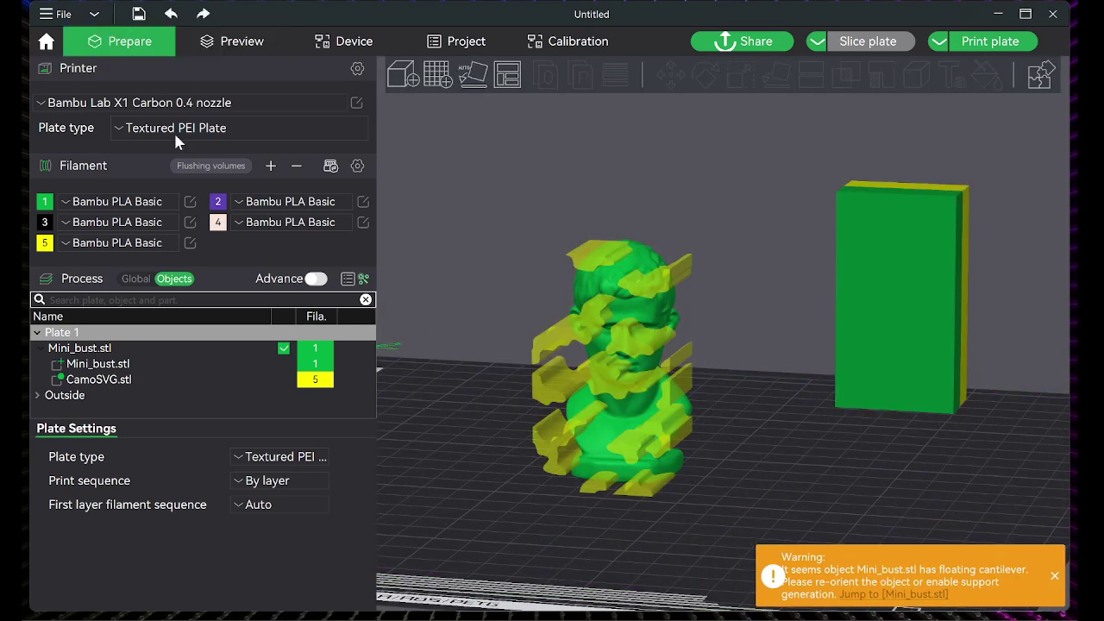
# Duplicate the CamoSVG.stl modifier within the Mini_bust.stl object
pyautogui.click(593, 257)
pyautogui.rightClick(592, 251)
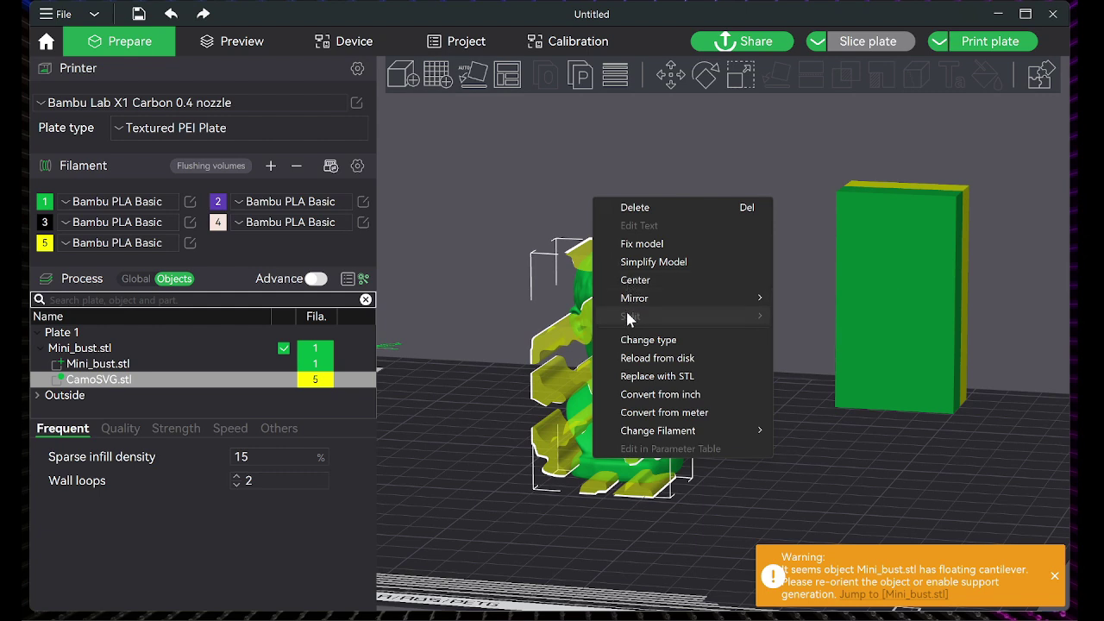
pyautogui.click(455, 394)
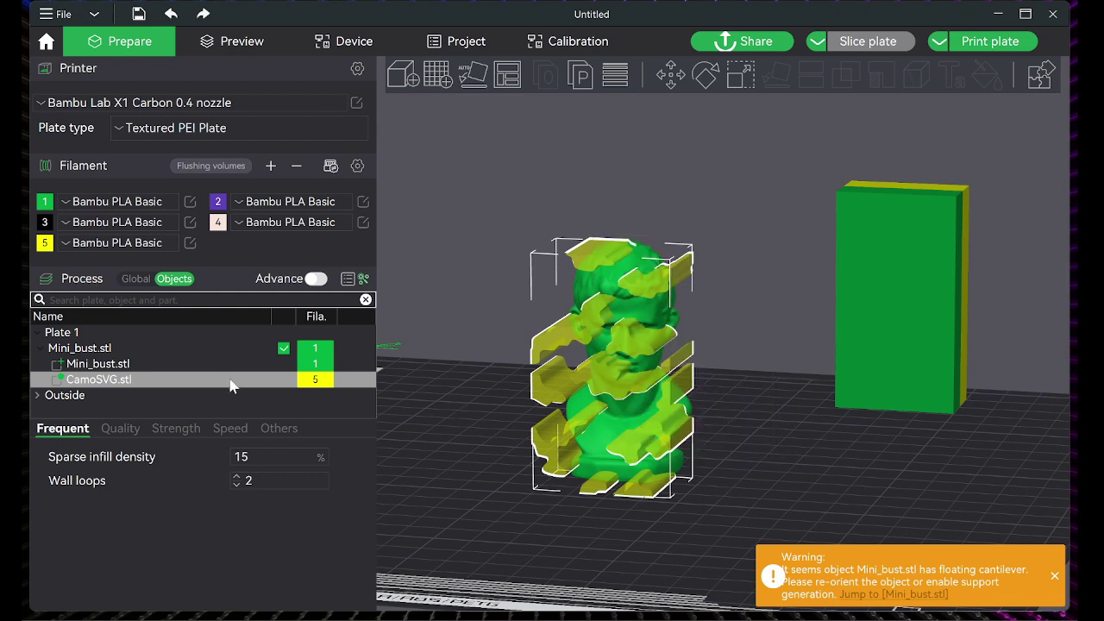
pyautogui.rightClick(230, 385)
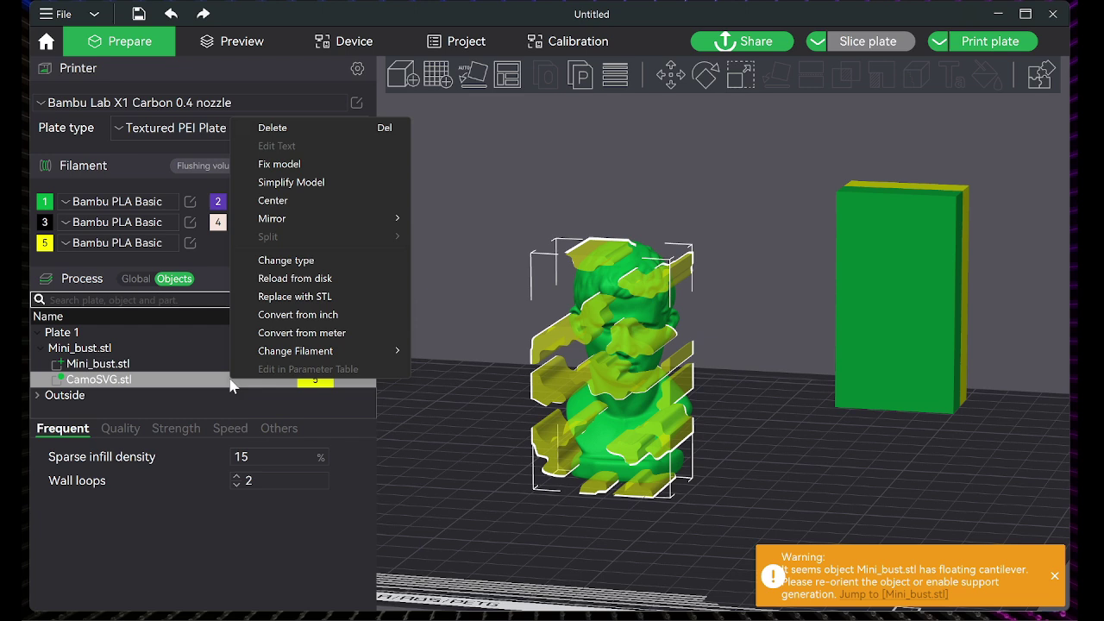
pyautogui.click(230, 386)
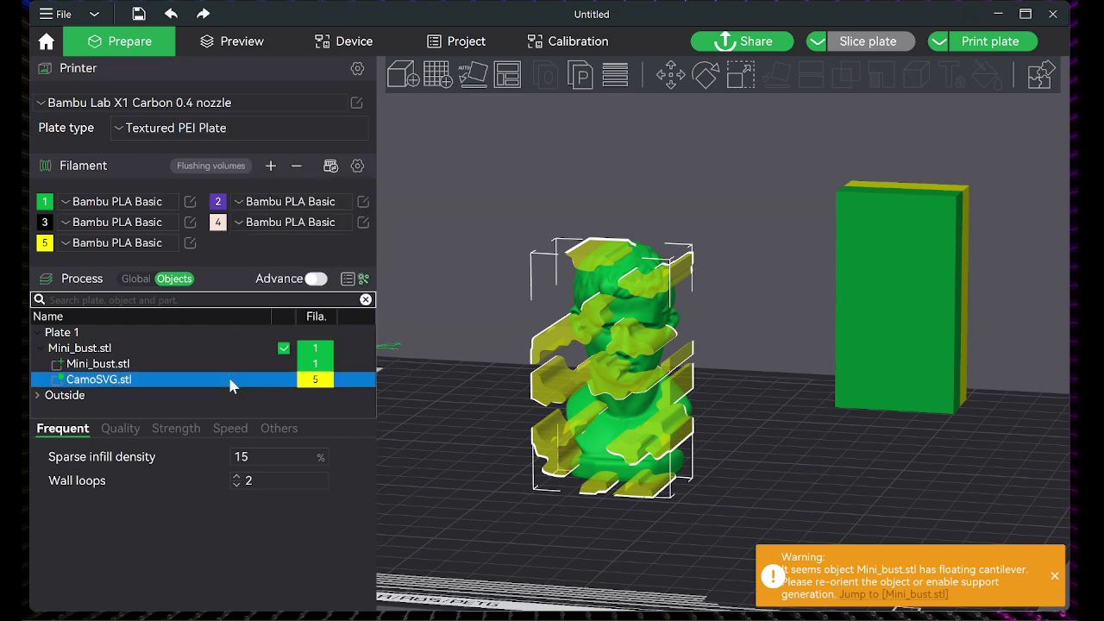
pyautogui.hotkey('ctrl', 'v')
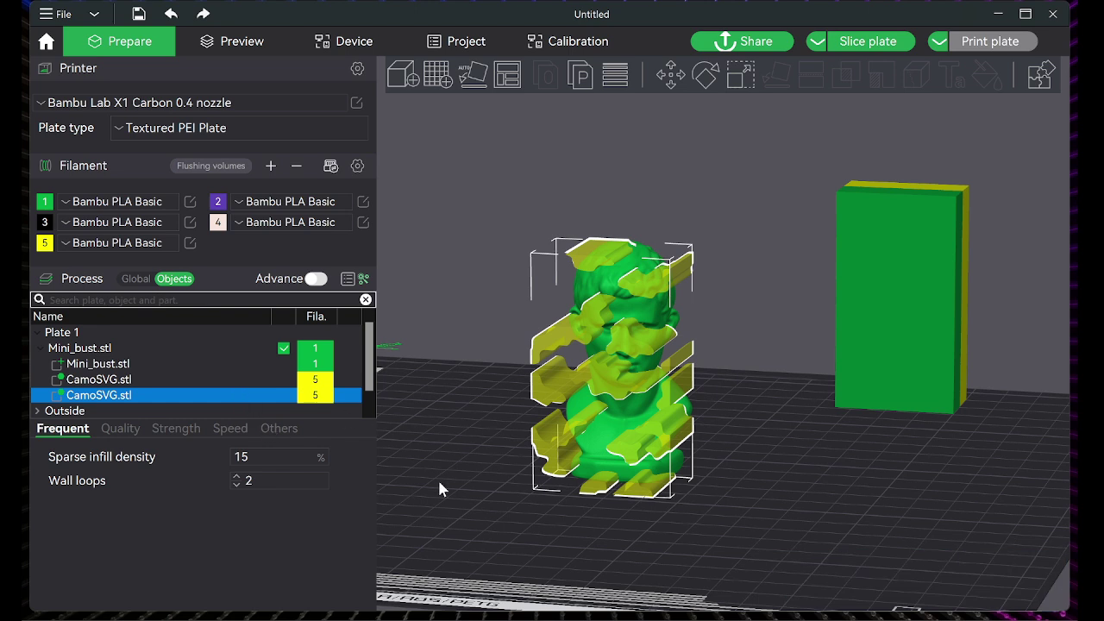
# Rotate the second CamoSVG.stl modifier to about 42.77° in Y so its pattern differs from the first
pyautogui.click(460, 463)
pyautogui.click(232, 396)
pyautogui.click(703, 78)
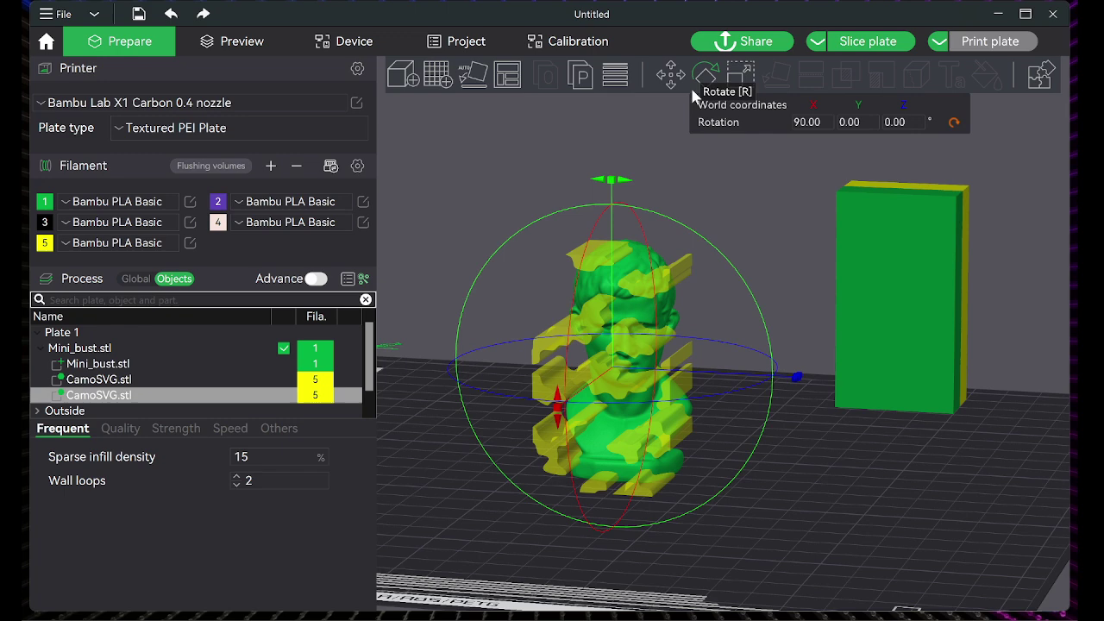
pyautogui.moveTo(608, 179); pyautogui.dragTo(752, 245)
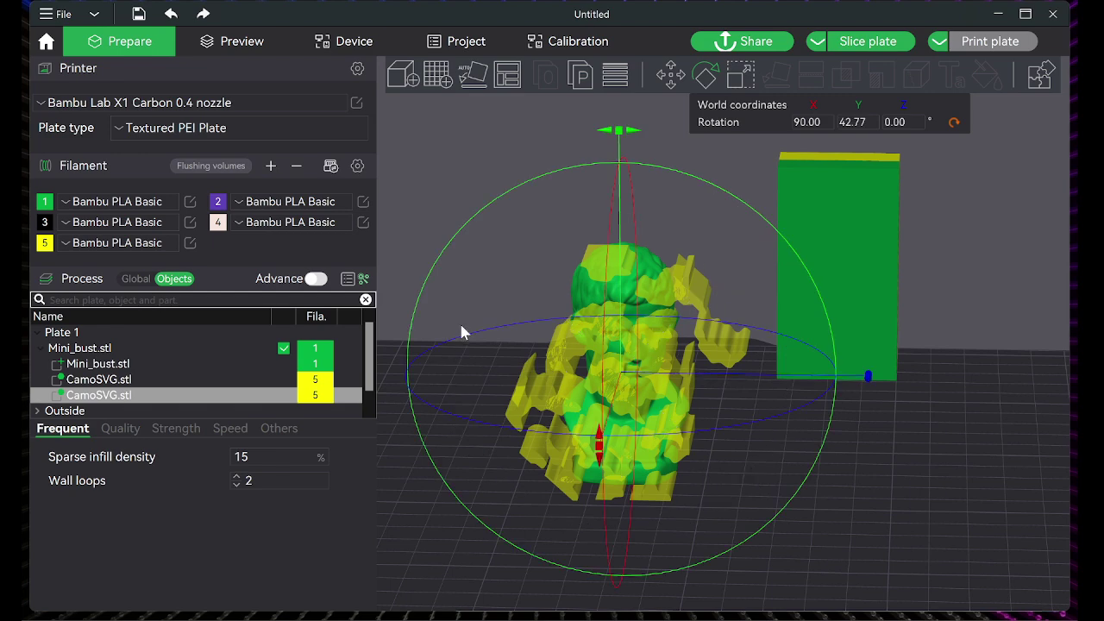
# Add a sixth filament and set its colour to brown from the basic colours
pyautogui.click(272, 166)
pyautogui.click(216, 263)
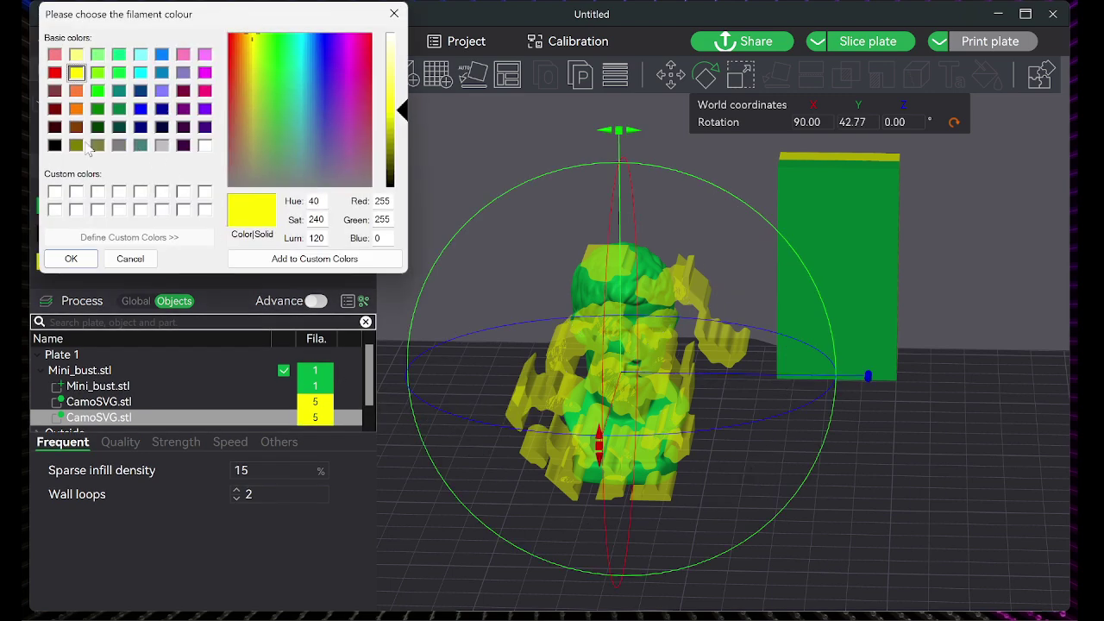
pyautogui.click(74, 127)
pyautogui.click(90, 257)
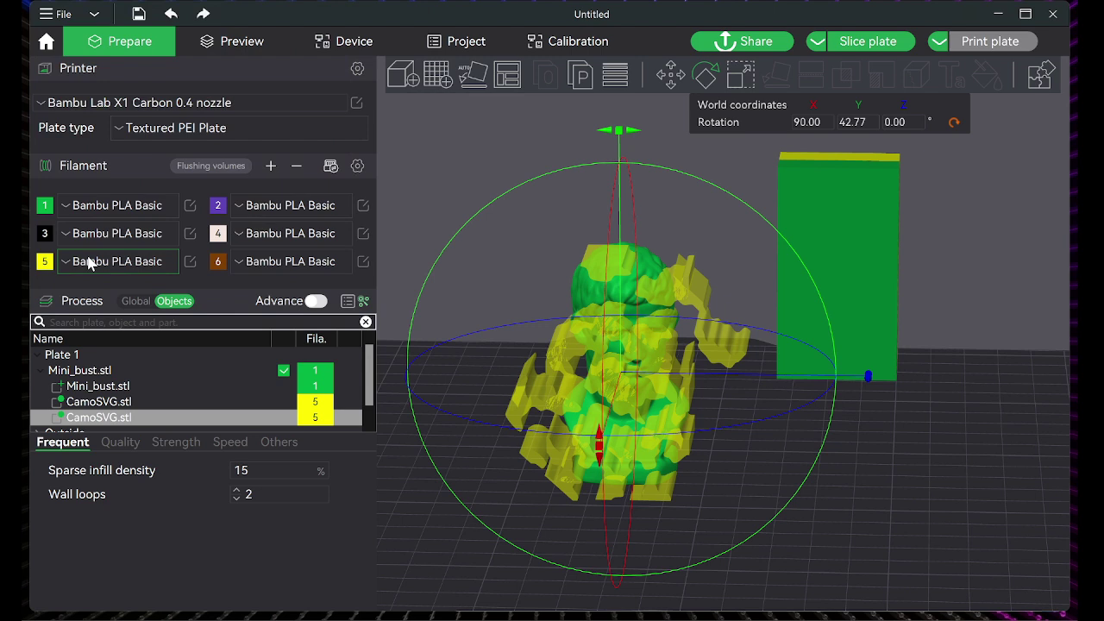
# Assign Filament 6 to the second CamoSVG.stl modifier in the object list
pyautogui.click(311, 417)
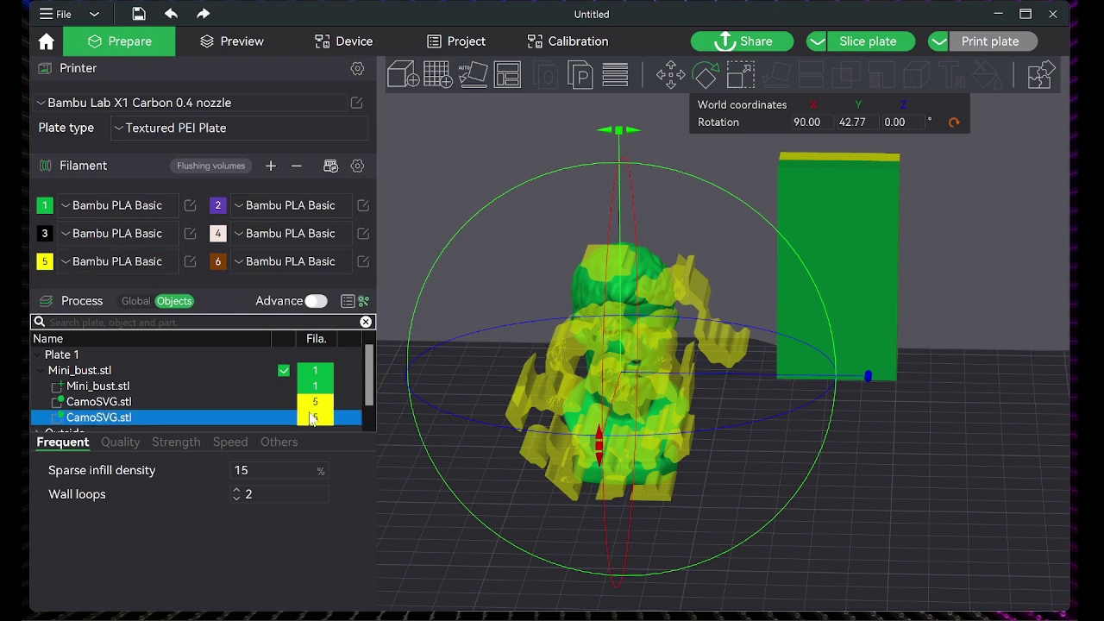
pyautogui.press('6')
pyautogui.click(443, 207)
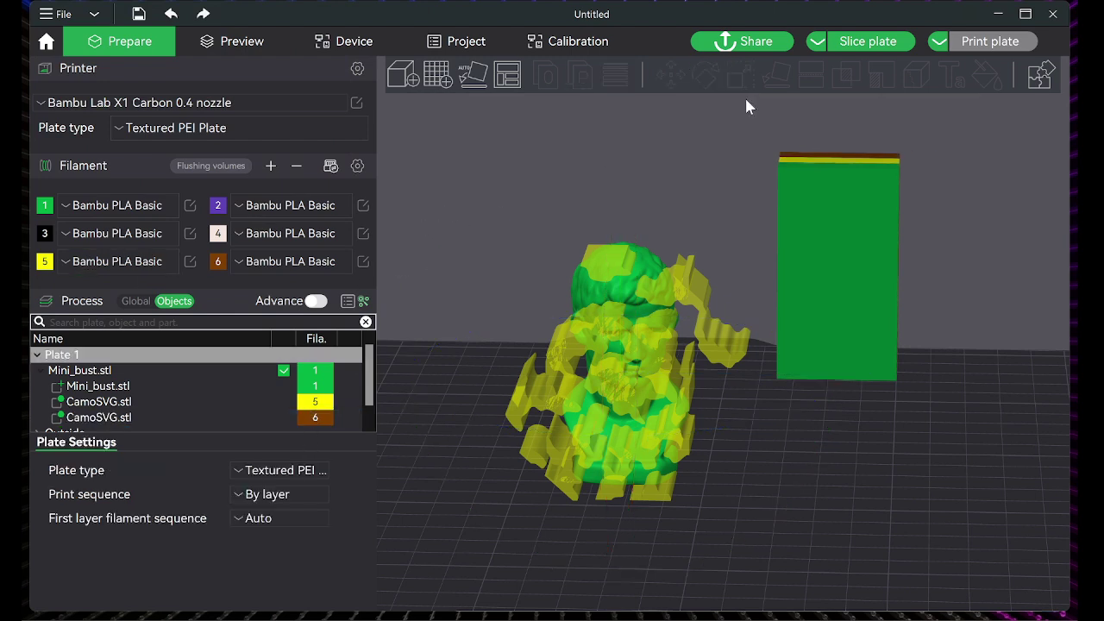
# Slice the plate and inspect the three-colour camo bust from several angles, lowering the displayed layers to layer 112
pyautogui.click(903, 45)
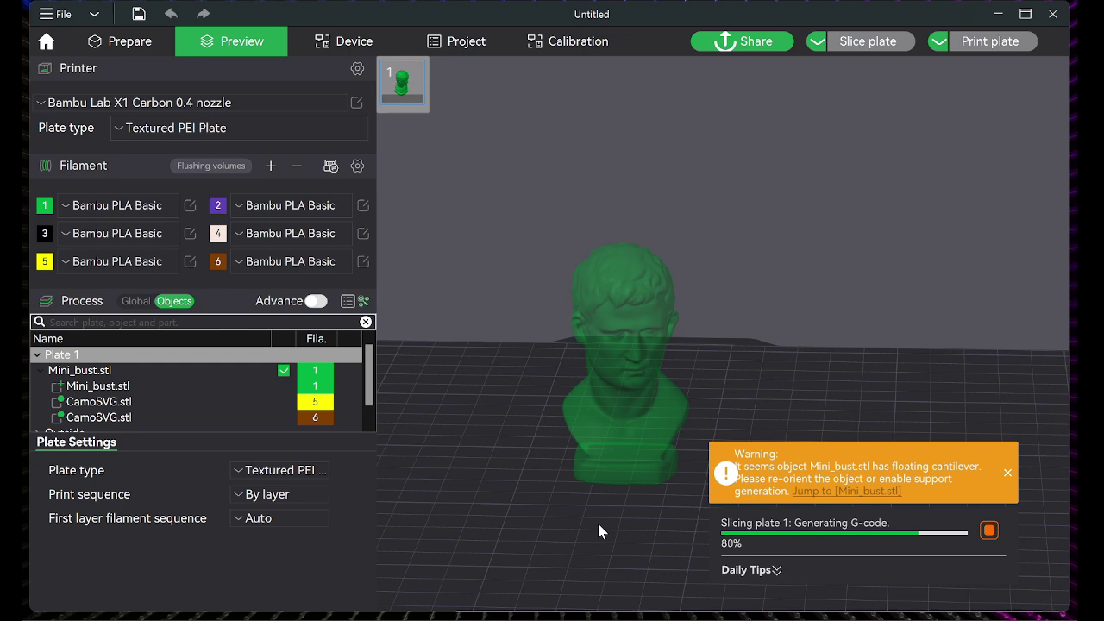
pyautogui.moveTo(599, 526)
pyautogui.mouseDown()
pyautogui.moveTo(569, 521)
pyautogui.moveTo(661, 525)
pyautogui.moveTo(591, 536)
pyautogui.mouseUp()
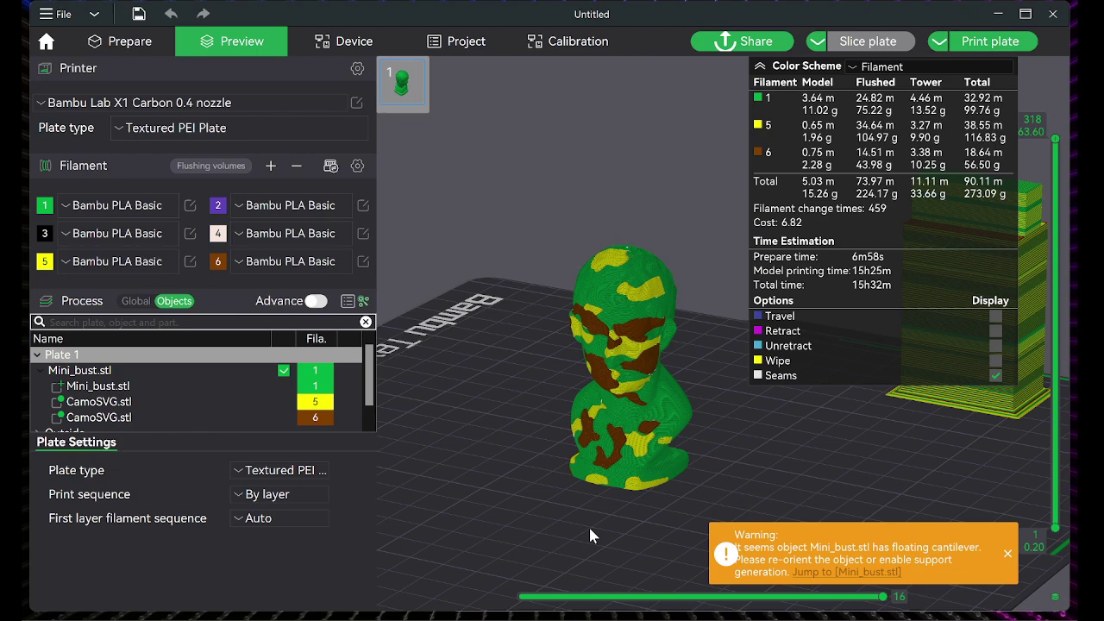
pyautogui.moveTo(591, 536); pyautogui.dragTo(556, 537)
pyautogui.moveTo(1055, 139); pyautogui.dragTo(1062, 390)
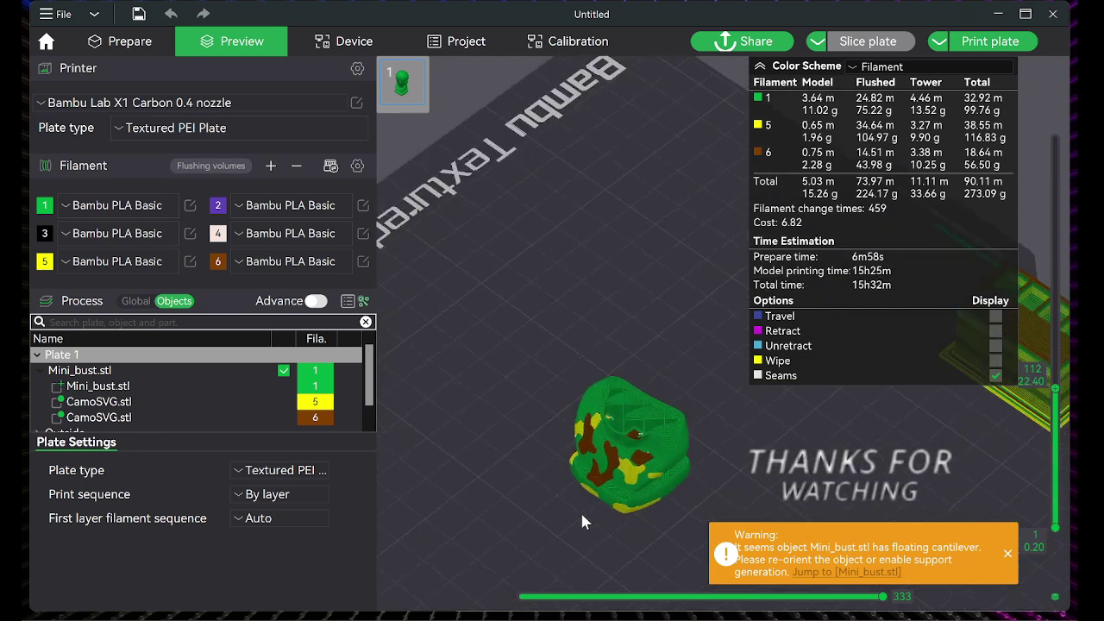